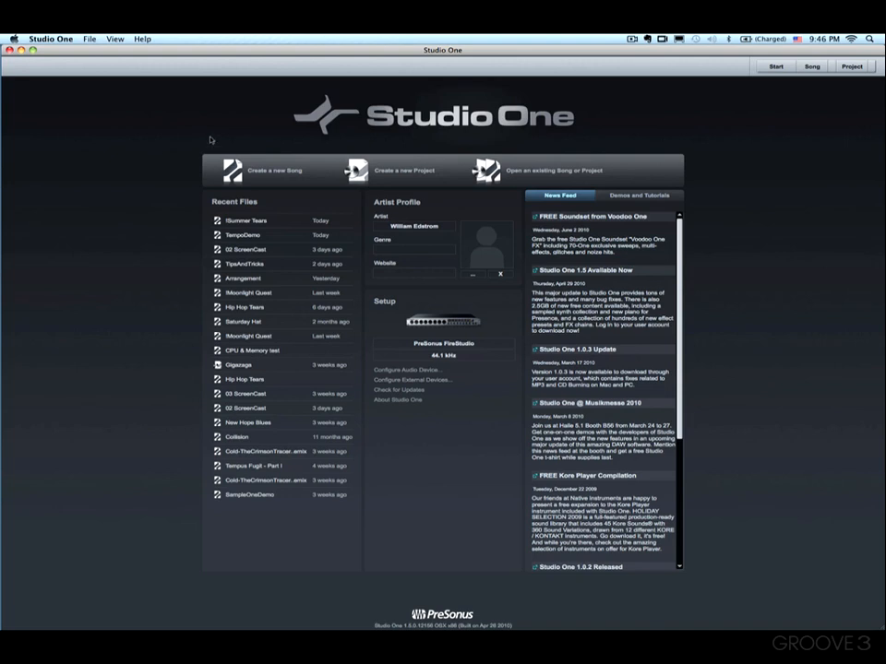
Step: Create a new empty song titled "Quick Start"
{"action": "left_click", "coordinate": [283, 173]}
{"action": "type", "text": "s"}
{"action": "type", "text": "uick Start"}
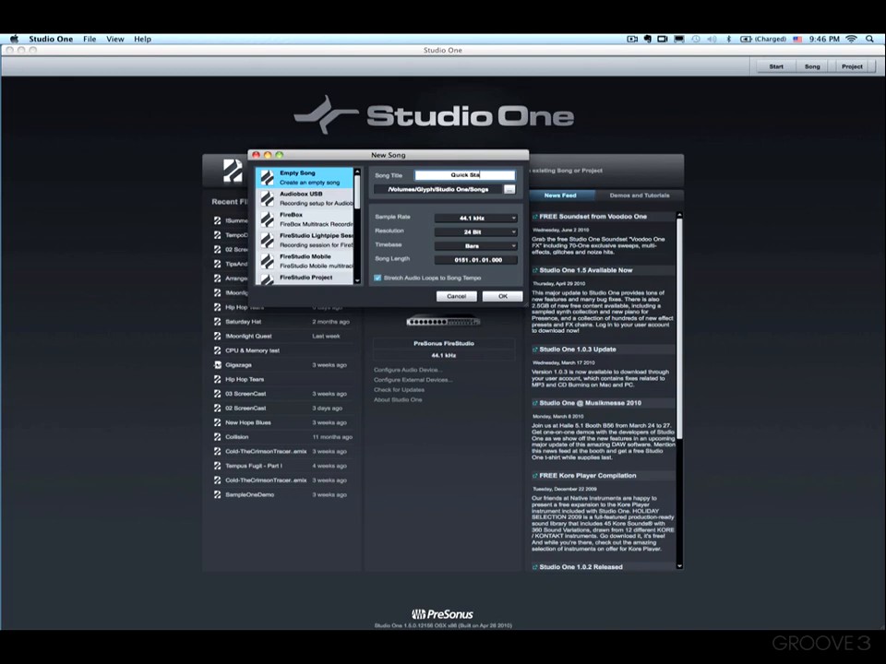
{"action": "key", "text": "Return"}
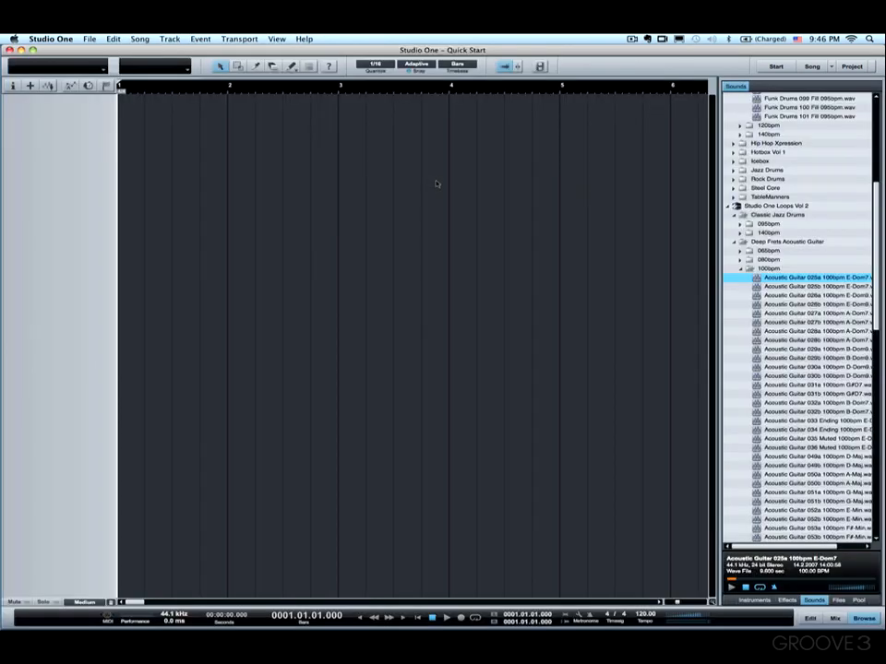
Step: Collapse the sound browser's expanded library folders
{"action": "left_click", "coordinate": [864, 619]}
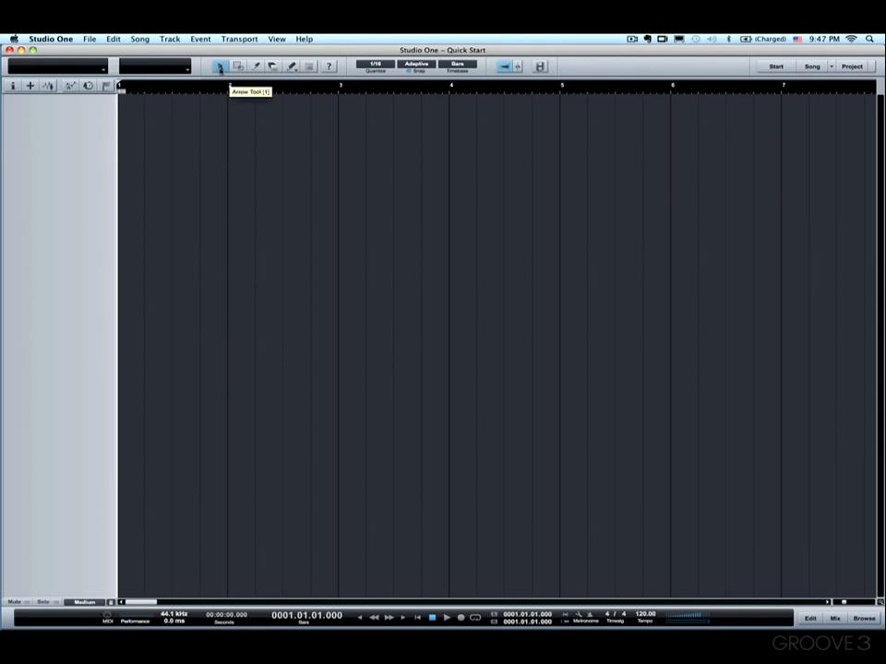
{"action": "left_click", "coordinate": [865, 619]}
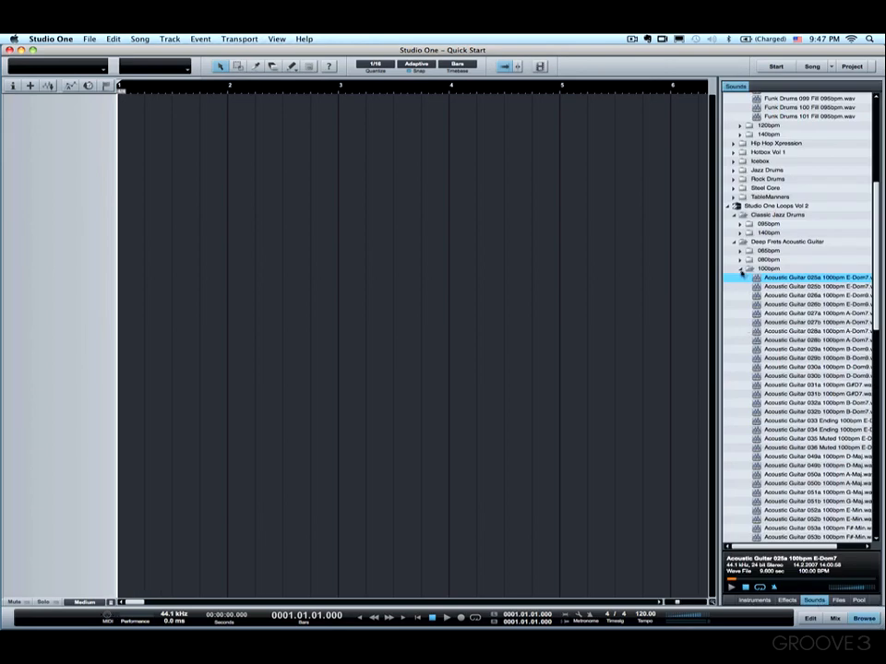
{"action": "left_click", "coordinate": [741, 198]}
{"action": "left_click", "coordinate": [733, 170]}
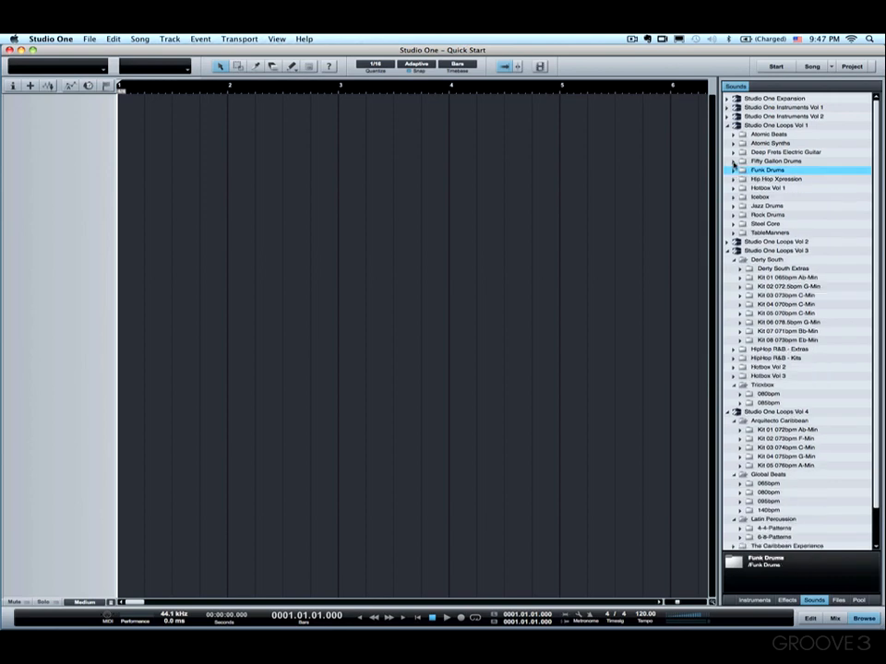
{"action": "left_click", "coordinate": [727, 126]}
{"action": "left_click", "coordinate": [728, 142]}
{"action": "left_click", "coordinate": [728, 152]}
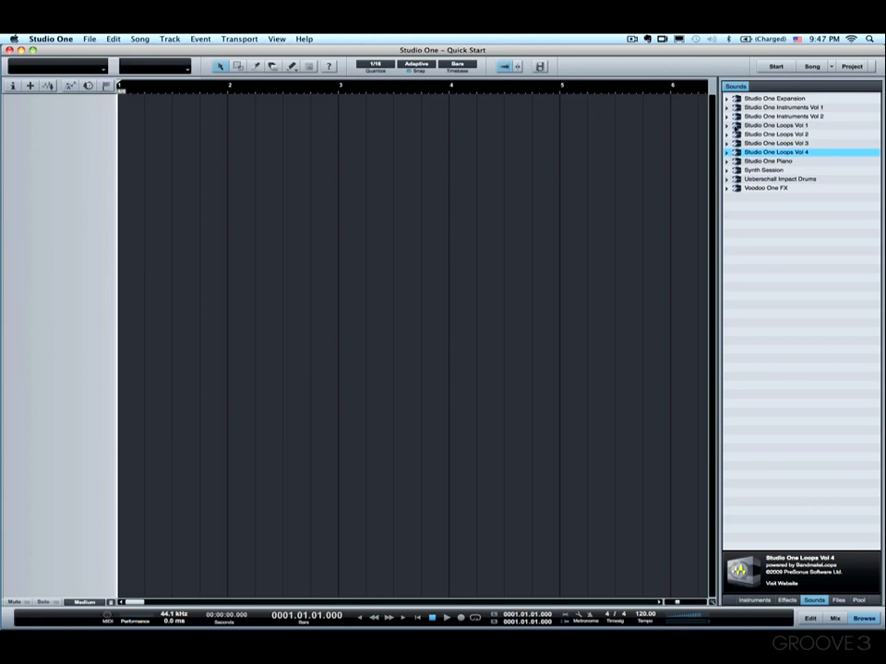
Step: Browse Studio One Loops Vol 1 > Funk Drums > 095bpm and preview Funk Drums 083 095bpm
{"action": "left_click", "coordinate": [728, 126]}
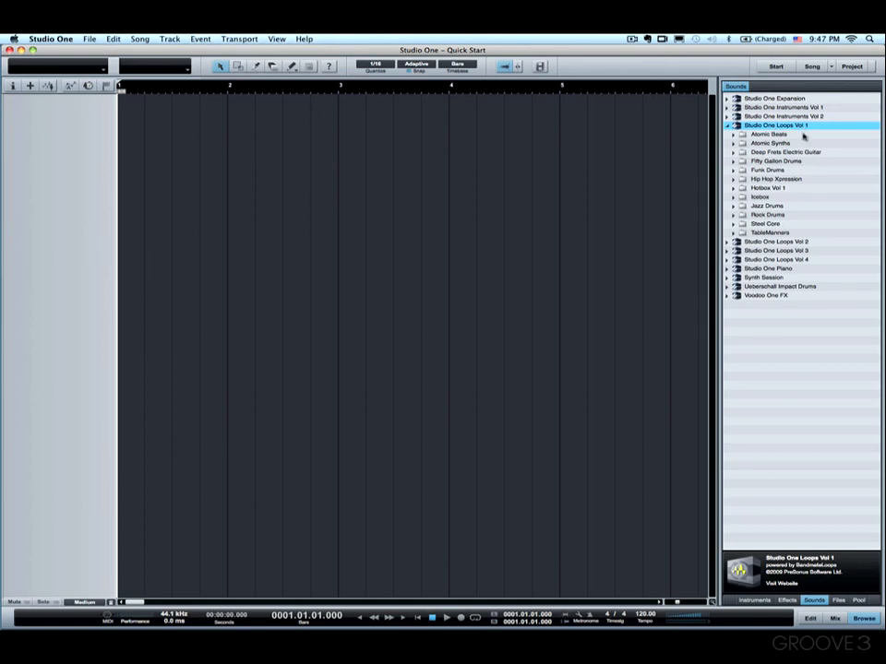
{"action": "left_click", "coordinate": [734, 171]}
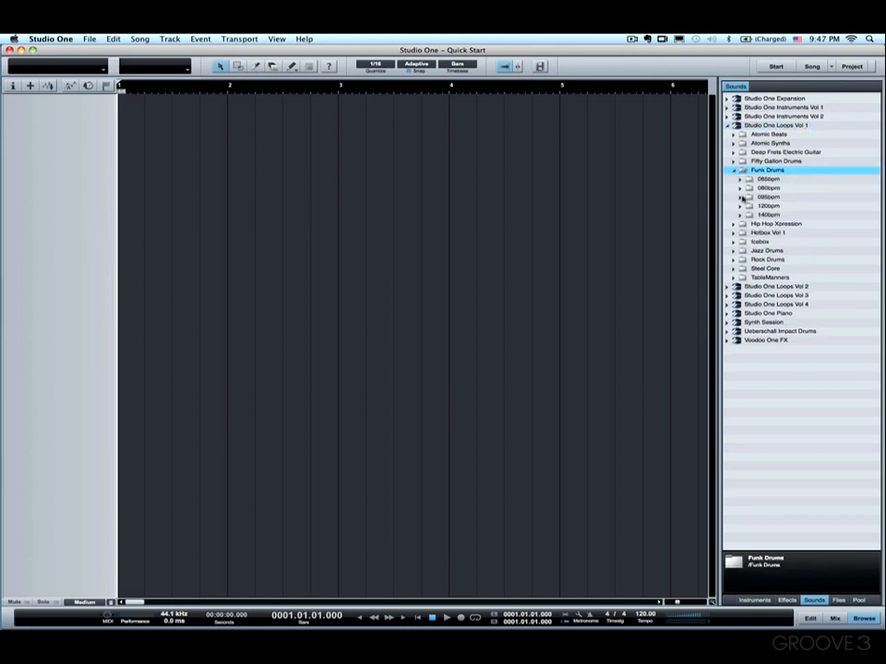
{"action": "left_click", "coordinate": [739, 196]}
{"action": "left_click", "coordinate": [776, 207]}
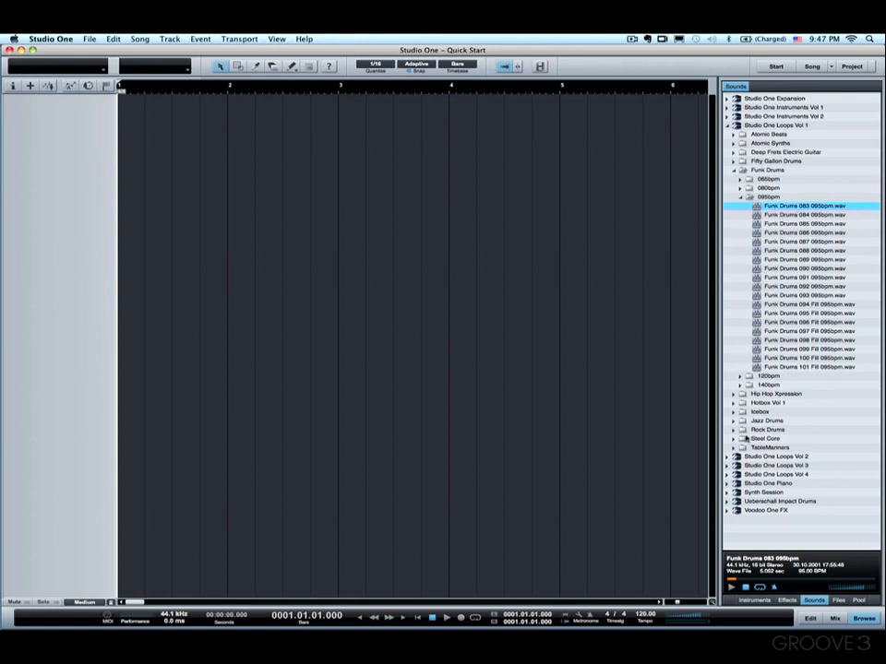
{"action": "left_click", "coordinate": [732, 587]}
Step: Drag Funk Drums 083 095bpm into the arrangement at bar 1 and play it back
{"action": "left_click_drag", "start_coordinate": [780, 205], "coordinate": [118, 134]}
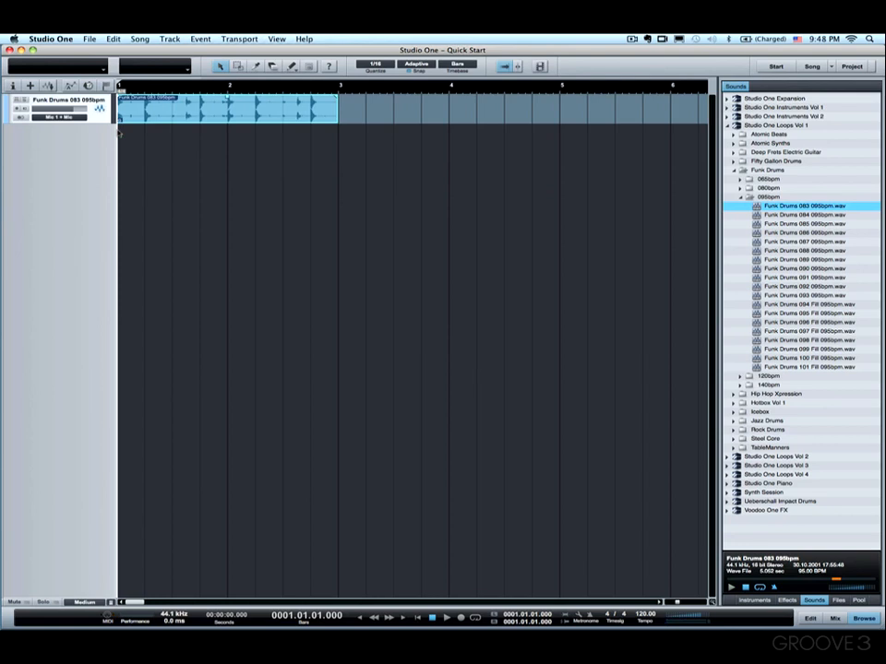
{"action": "key", "text": "space"}
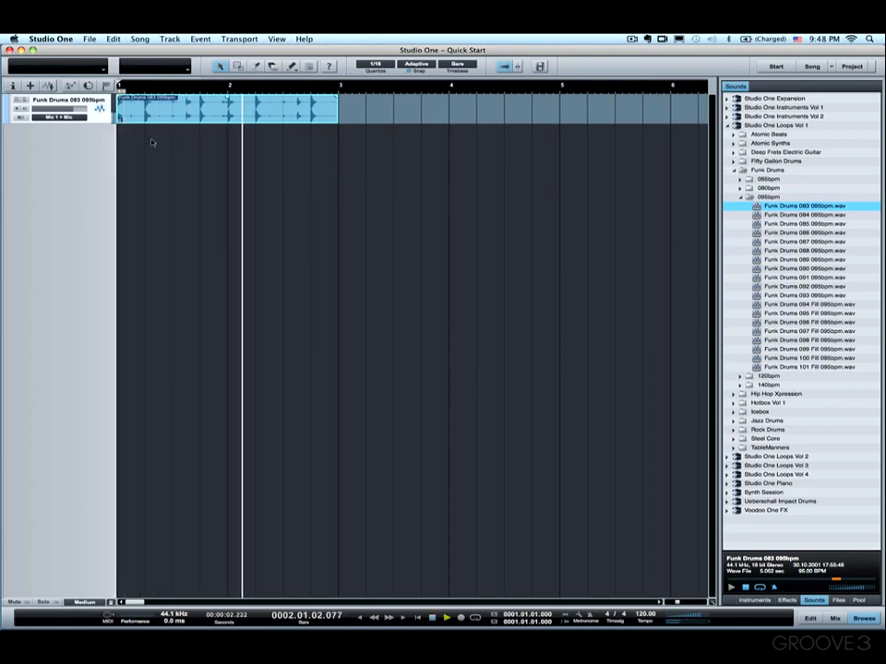
{"action": "key", "text": "space"}
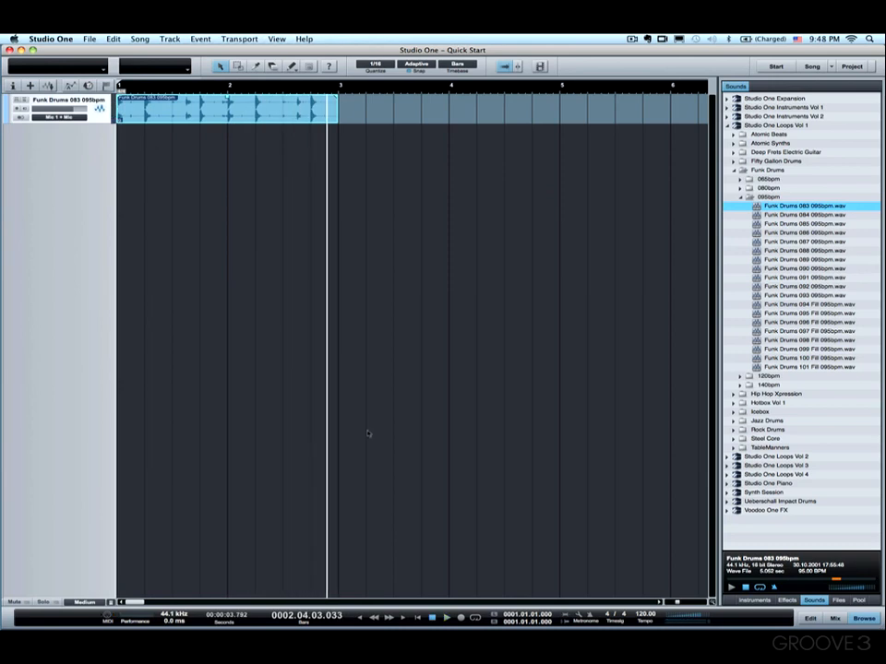
Step: Set the song tempo to 105 BPM and play the loop back
{"action": "left_click", "coordinate": [644, 614]}
{"action": "type", "text": "105"}
{"action": "key", "text": "Return"}
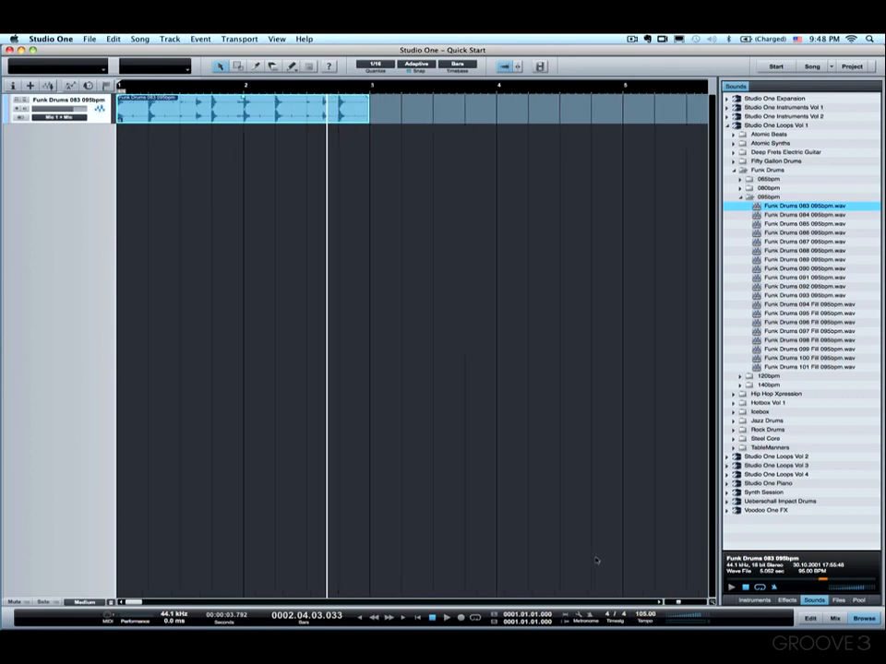
{"action": "key", "text": "space"}
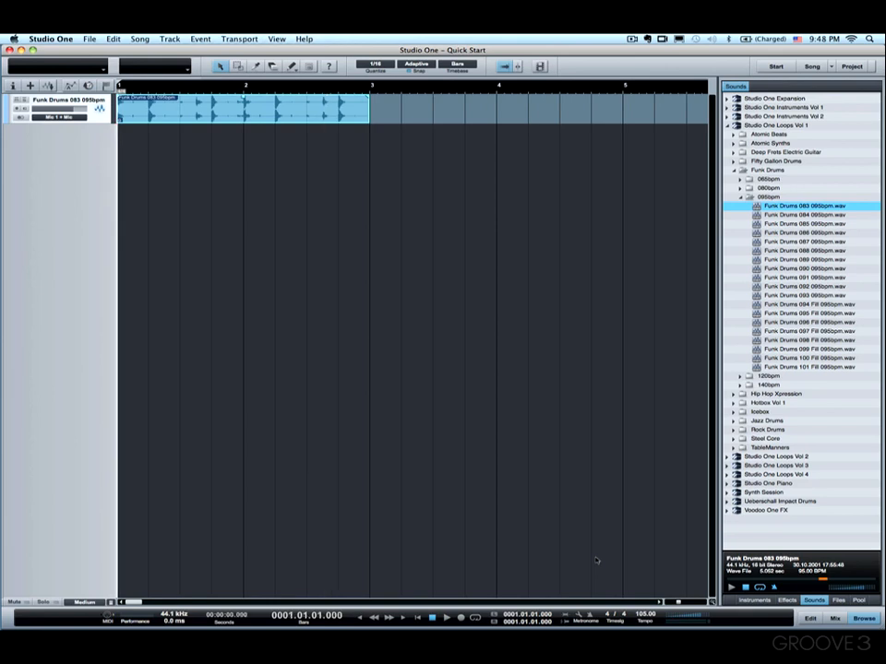
{"action": "key", "text": "space"}
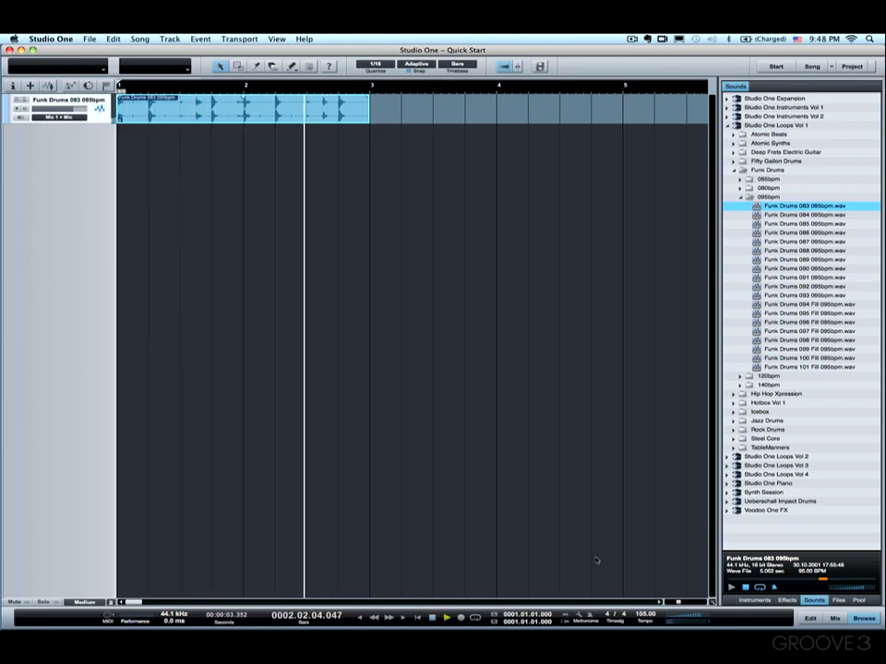
{"action": "key", "text": "space"}
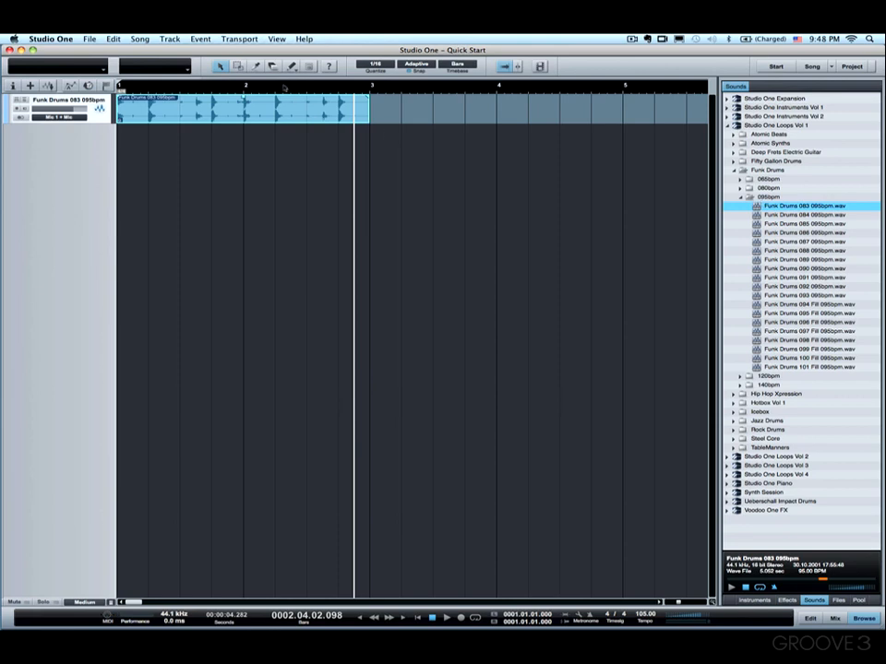
Step: Duplicate the drum loop event repeatedly to fill the track up to bar 17, then play it
{"action": "left_click_drag", "start_coordinate": [283, 85], "coordinate": [272, 69]}
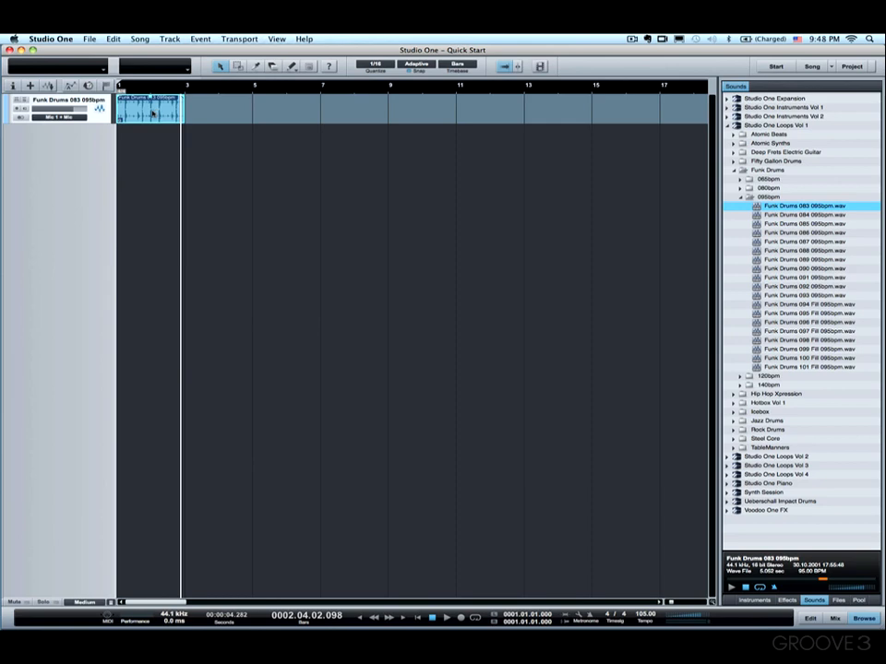
{"action": "key", "text": "d"}
{"action": "key", "text": "d"}
{"action": "key", "text": "d"}
{"action": "key", "text": "d"}
{"action": "key", "text": "d"}
{"action": "key", "text": "d"}
{"action": "key", "text": "d"}
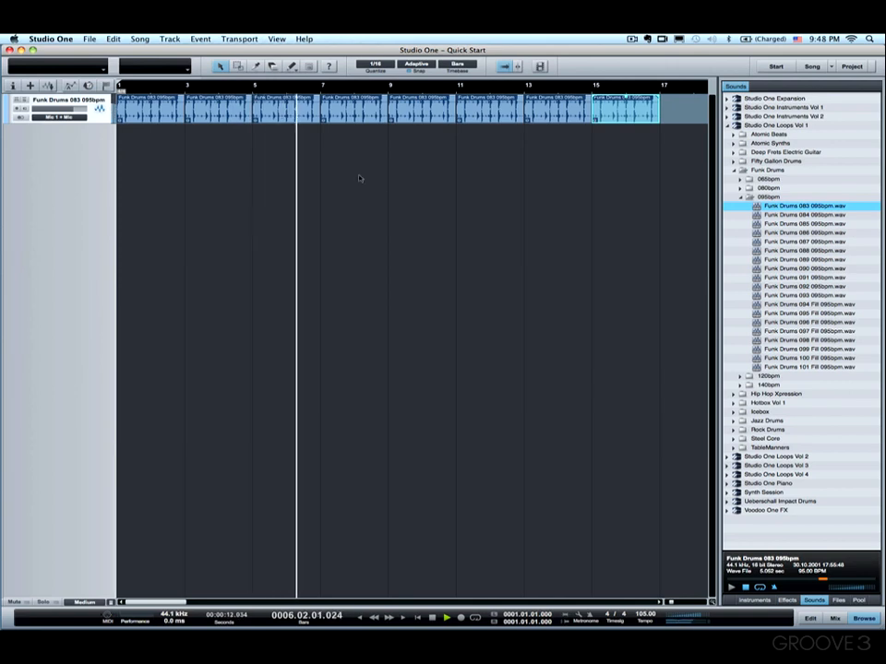
{"action": "key", "text": "space"}
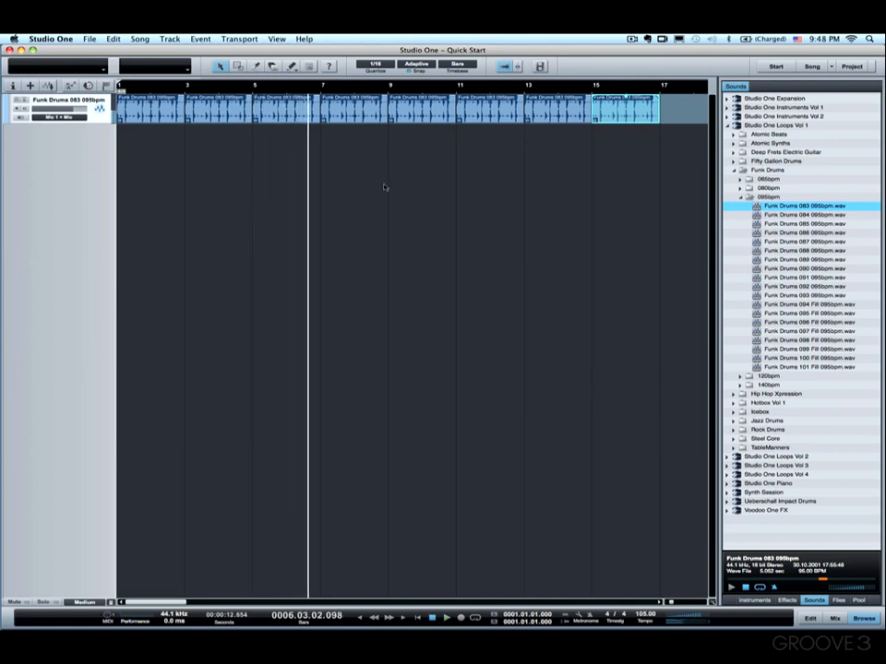
Step: Select and preview Funk Drums 094 Fill 095bpm in the browser
{"action": "left_click", "coordinate": [803, 306]}
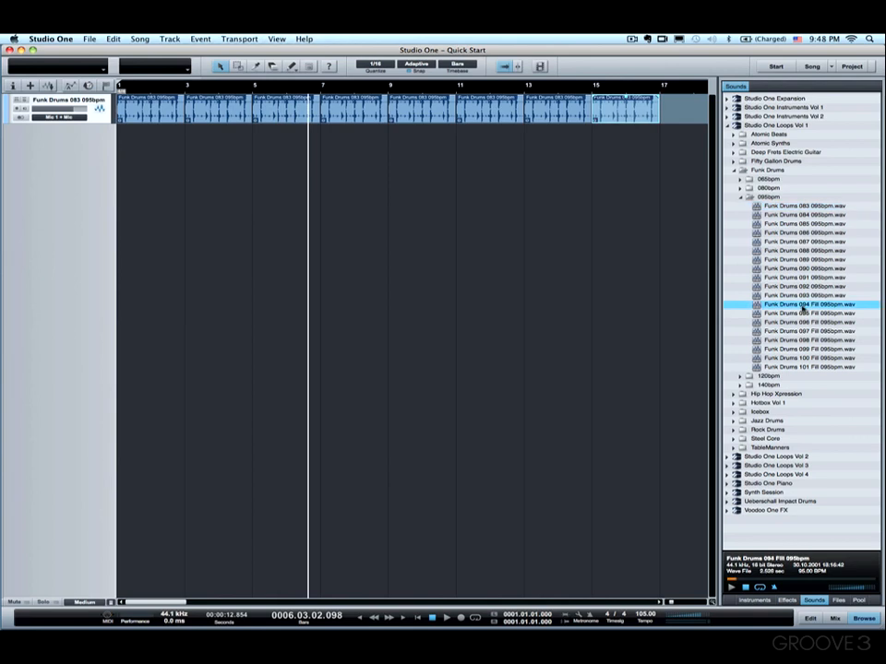
{"action": "left_click", "coordinate": [729, 588]}
{"action": "key", "text": "space"}
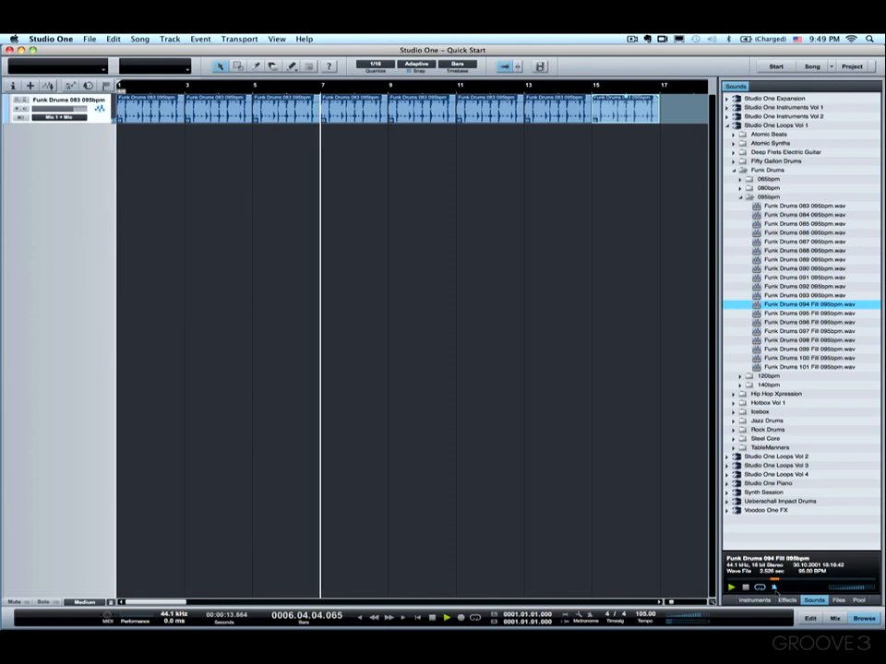
{"action": "key", "text": "space"}
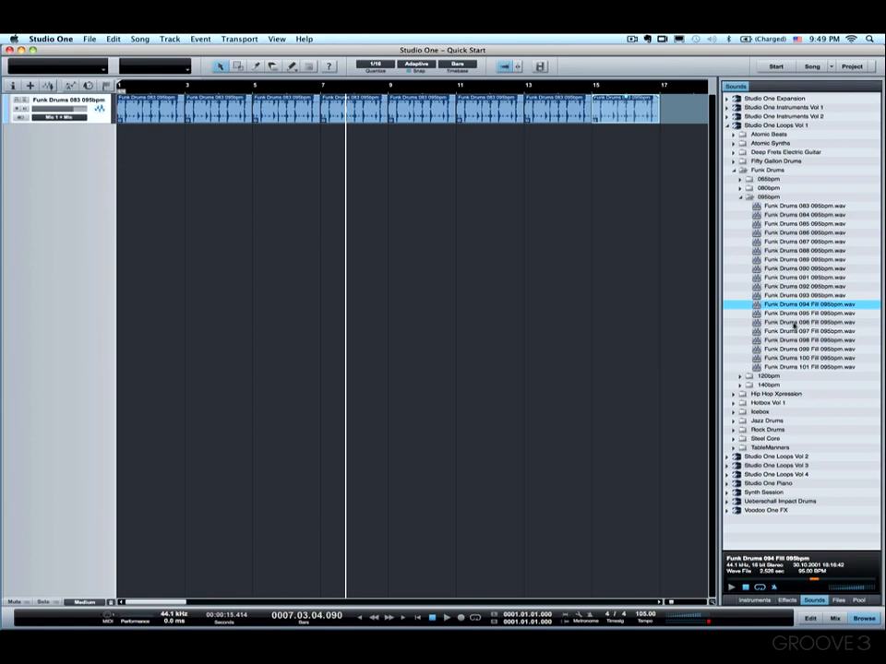
Step: Drag Funk Drums 094 Fill 095bpm onto a new track at bar 8 and play from bar 8
{"action": "left_click_drag", "start_coordinate": [789, 307], "coordinate": [356, 160]}
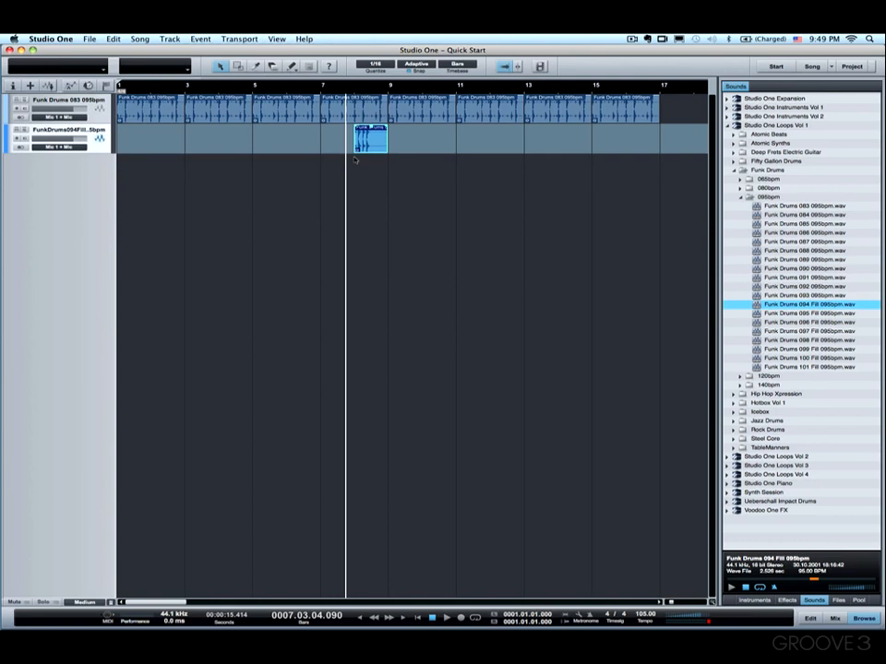
{"action": "left_click_drag", "start_coordinate": [357, 86], "coordinate": [358, 108]}
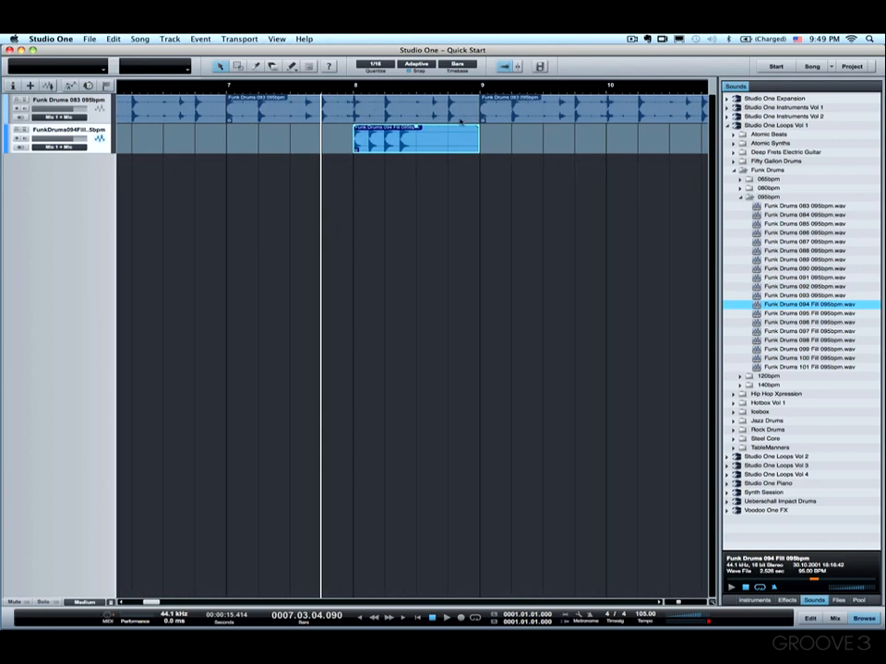
{"action": "left_click", "coordinate": [358, 94]}
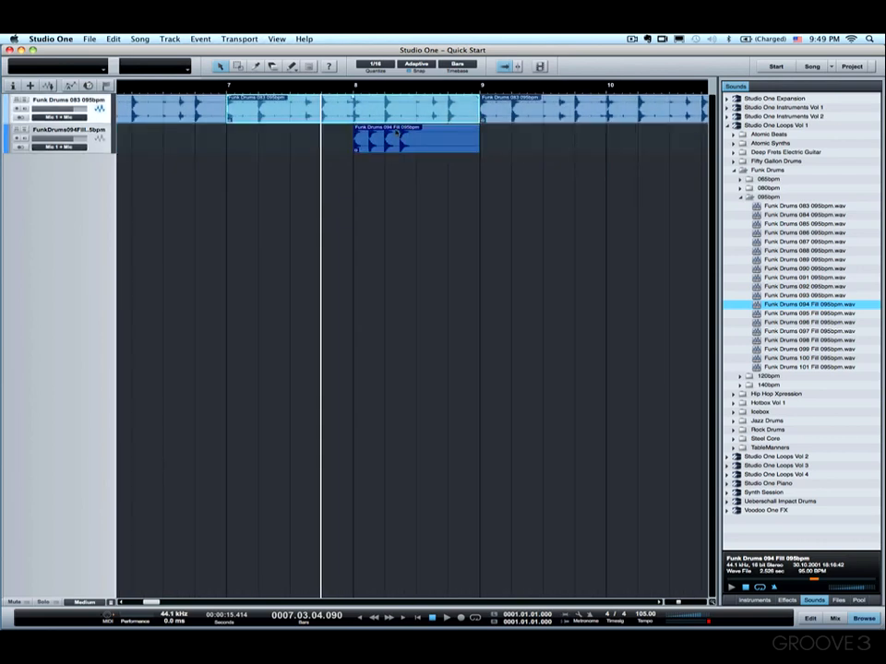
{"action": "left_click", "coordinate": [354, 86]}
{"action": "key", "text": "space"}
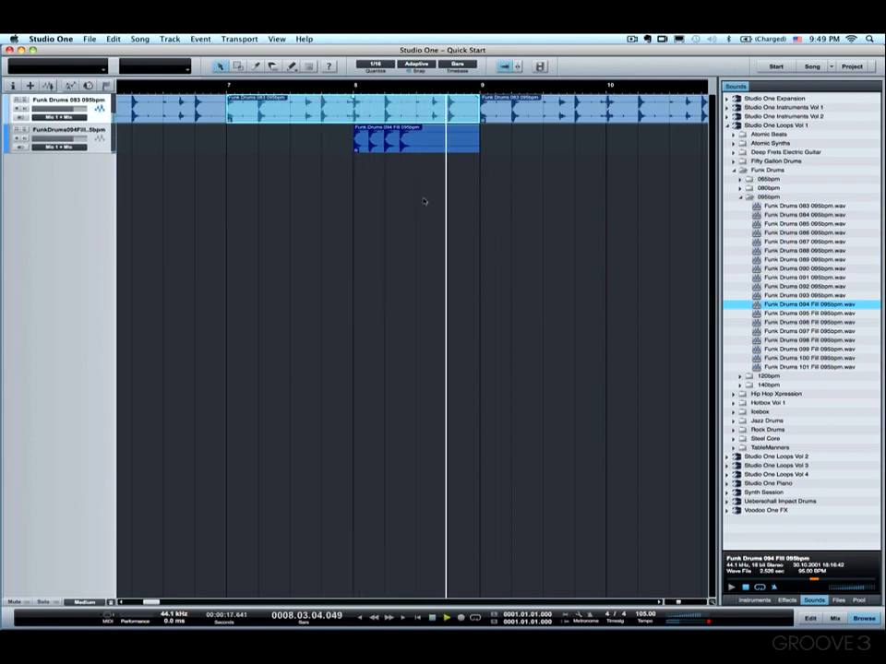
{"action": "key", "text": "space"}
Step: Shorten the fill to about half a bar and move it onto the drum track over bar 8's second half
{"action": "left_click_drag", "start_coordinate": [480, 144], "coordinate": [418, 143]}
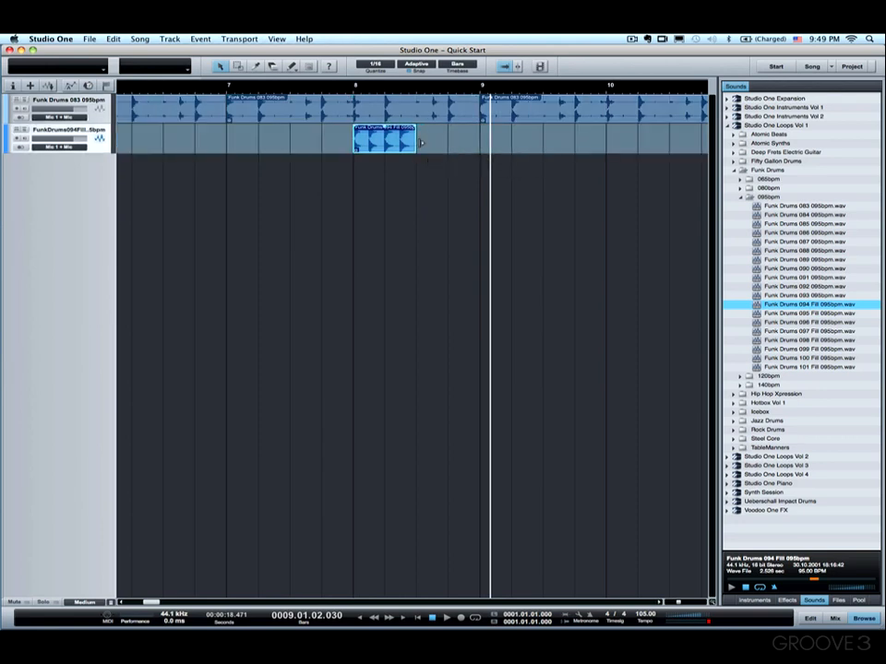
{"action": "left_click", "coordinate": [457, 110]}
{"action": "left_click_drag", "start_coordinate": [480, 110], "coordinate": [444, 110]}
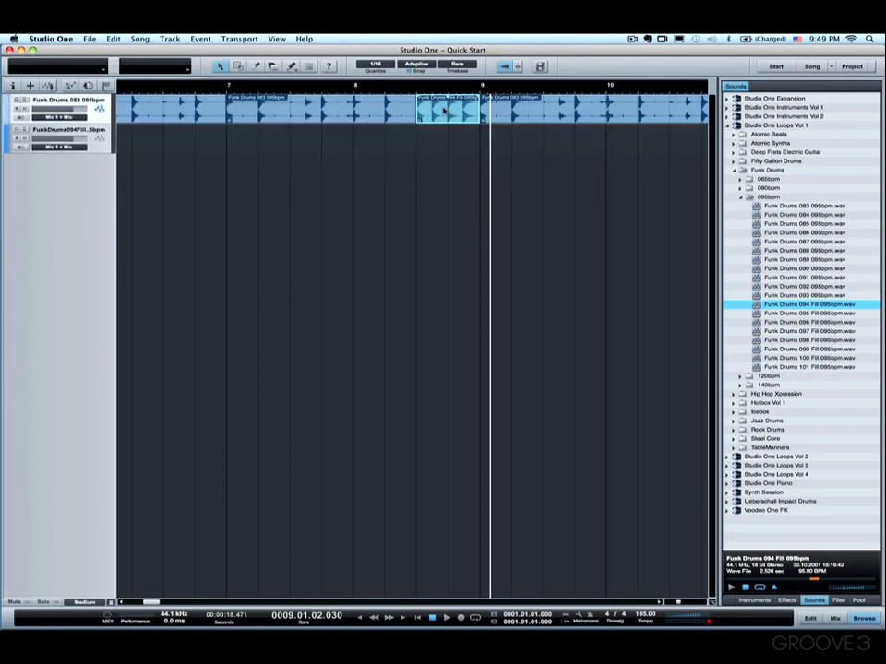
{"action": "mouse_move", "coordinate": [480, 115]}
{"action": "left_mouse_down"}
{"action": "mouse_move", "coordinate": [448, 114]}
{"action": "mouse_move", "coordinate": [483, 115]}
{"action": "left_mouse_up"}
{"action": "mouse_move", "coordinate": [448, 113]}
{"action": "left_mouse_down"}
{"action": "mouse_move", "coordinate": [427, 112]}
{"action": "mouse_move", "coordinate": [447, 114]}
{"action": "left_mouse_up"}
Step: Play the arrangement from the song start, zooming out to see the whole drum track
{"action": "key", "text": "comma"}
{"action": "key", "text": "space"}
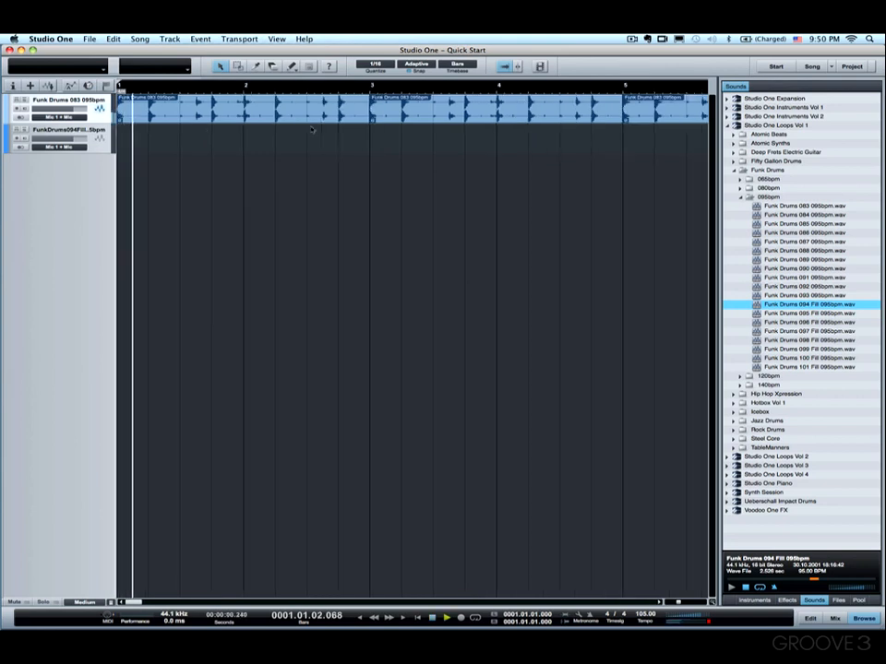
{"action": "key", "text": "w"}
{"action": "key", "text": "w"}
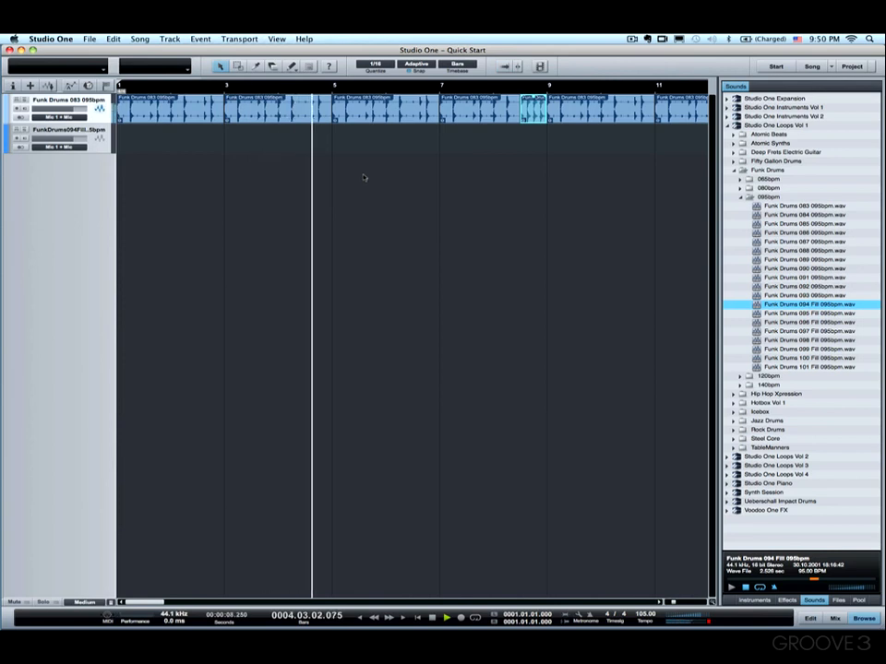
{"action": "key", "text": "space"}
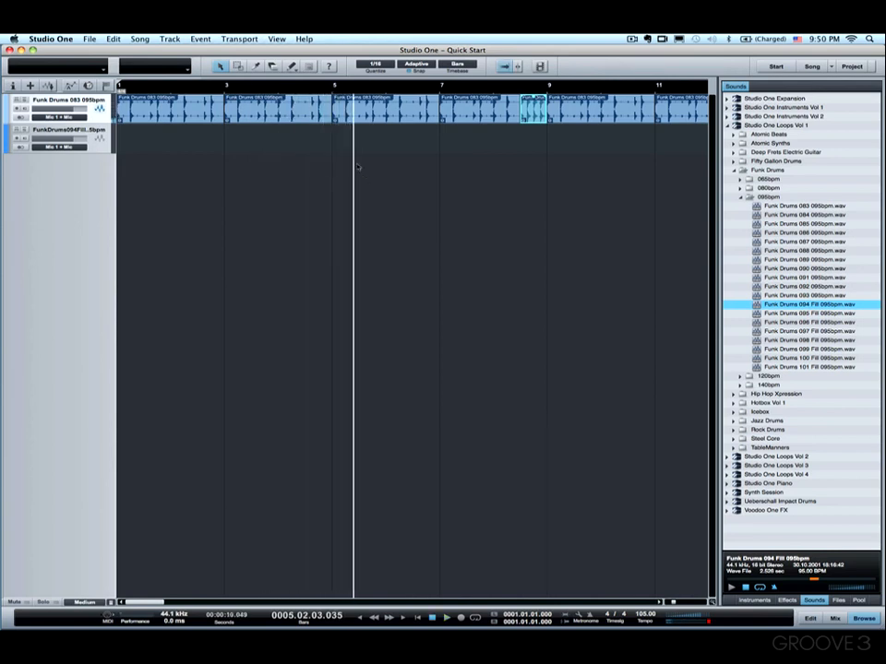
Step: Shorten the drum event in bars 3–5 to about 2.9 seconds and copy the fill into the gap before bar 5
{"action": "left_click", "coordinate": [328, 116]}
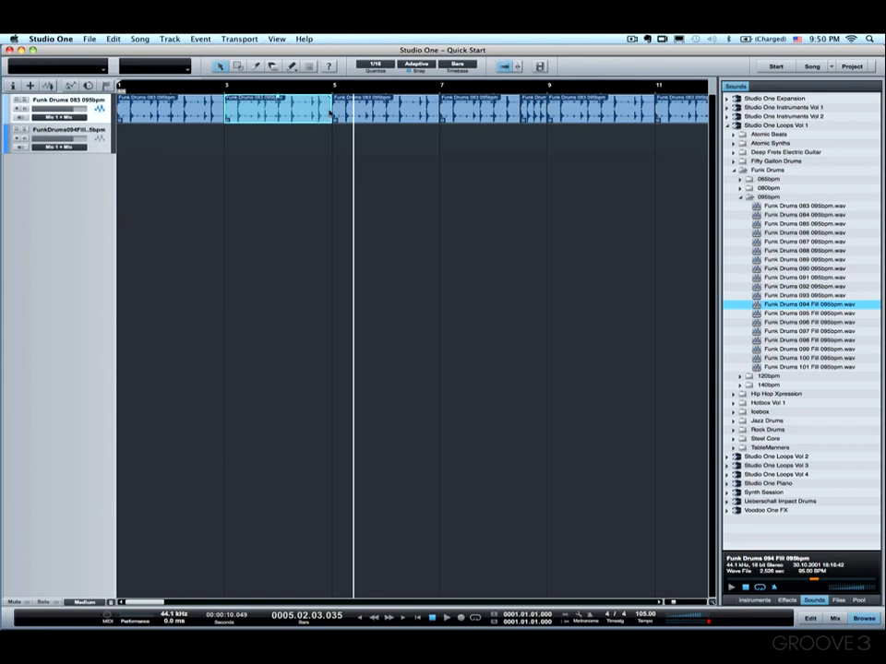
{"action": "left_click_drag", "start_coordinate": [332, 113], "coordinate": [316, 113]}
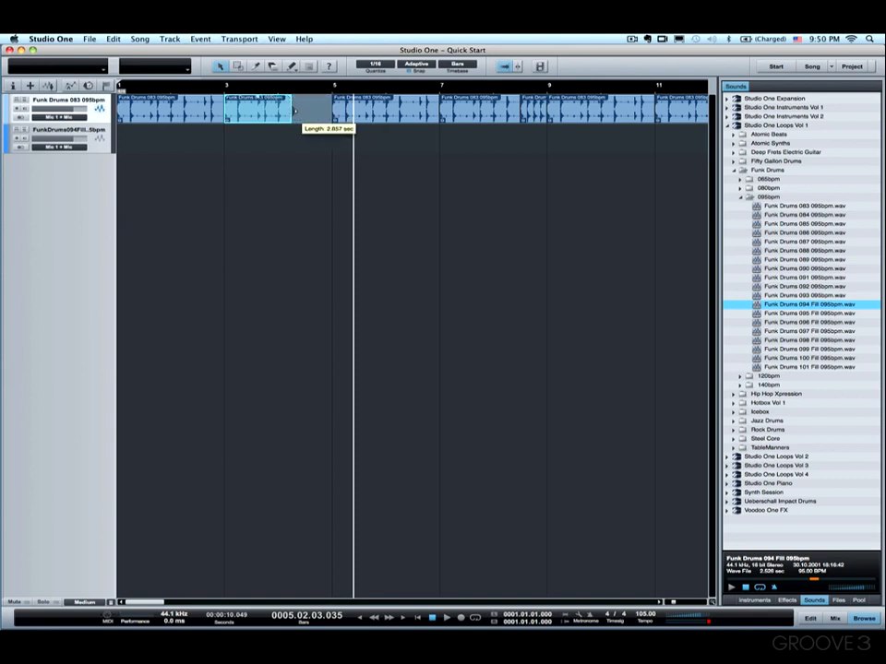
{"action": "left_click", "coordinate": [536, 111]}
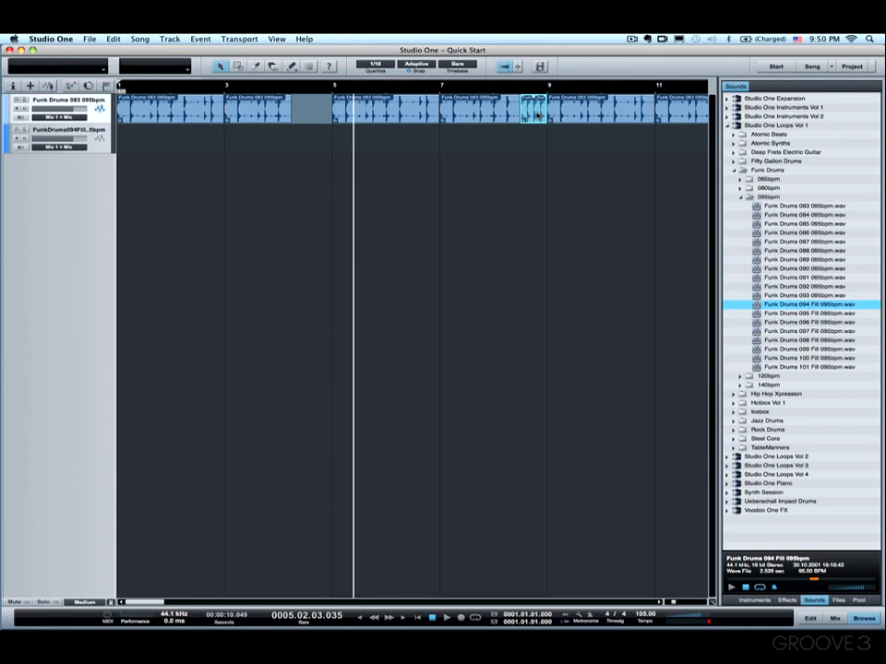
{"action": "left_click_drag", "start_coordinate": [536, 112], "coordinate": [305, 115]}
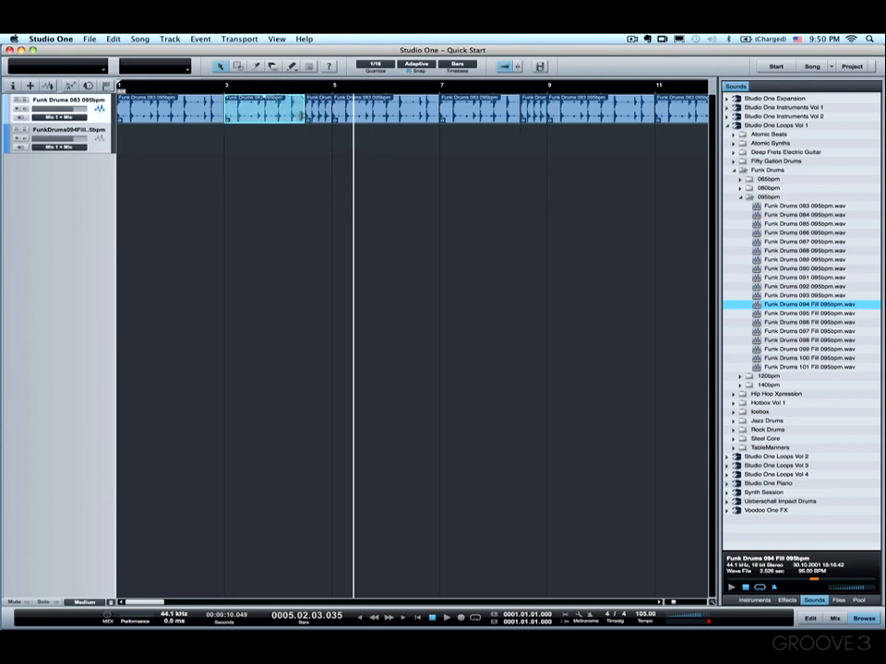
Step: Delete the fill copy before bar 5 and save the song
{"action": "left_click", "coordinate": [537, 113]}
{"action": "left_click", "coordinate": [318, 114]}
{"action": "key", "text": "Delete"}
{"action": "left_click", "coordinate": [527, 114]}
{"action": "key", "text": "super+s"}
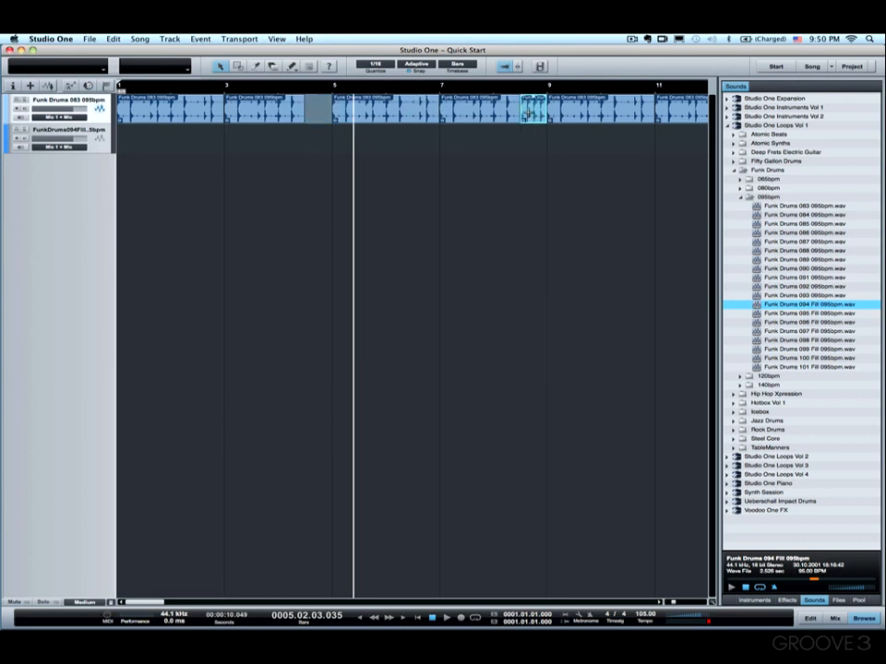
Step: Undo the deletion of the fill before bar 5
{"action": "left_click", "coordinate": [306, 105]}
{"action": "left_click", "coordinate": [305, 96]}
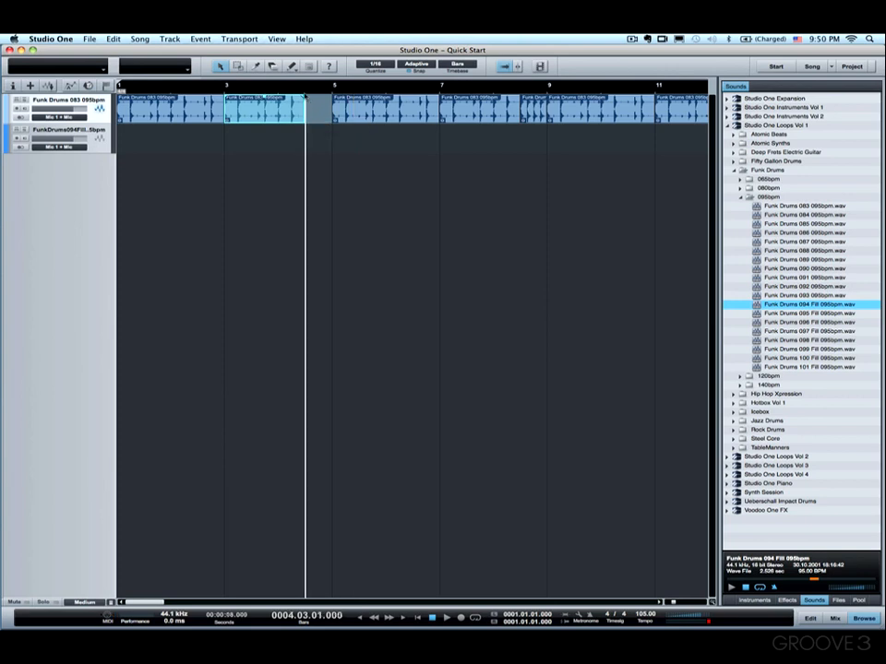
{"action": "key", "text": "super+z"}
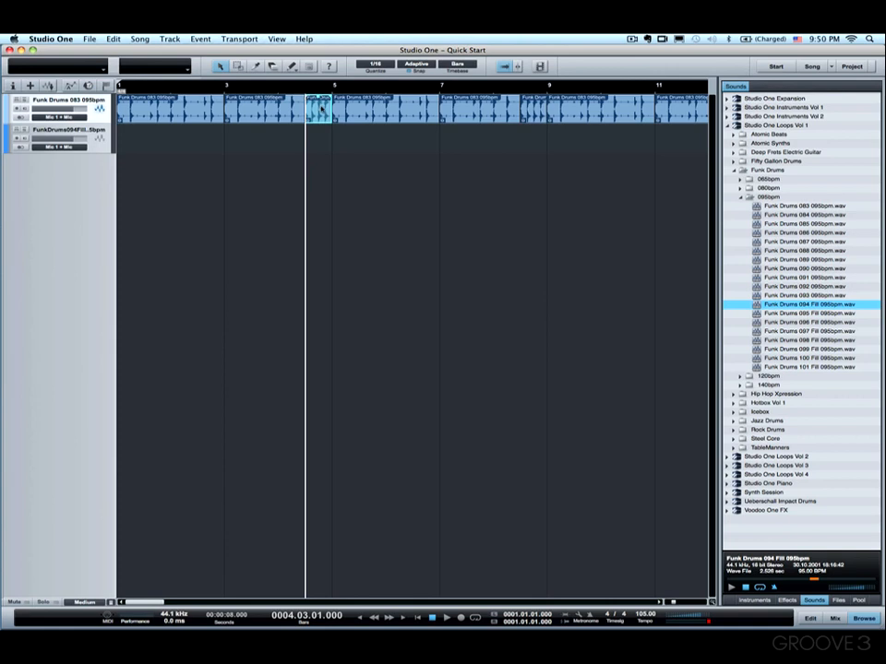
Step: Rearrange the fill copies into the gap before bar 5 and bar 8's second half, and play from the start
{"action": "left_click_drag", "start_coordinate": [321, 111], "coordinate": [537, 117]}
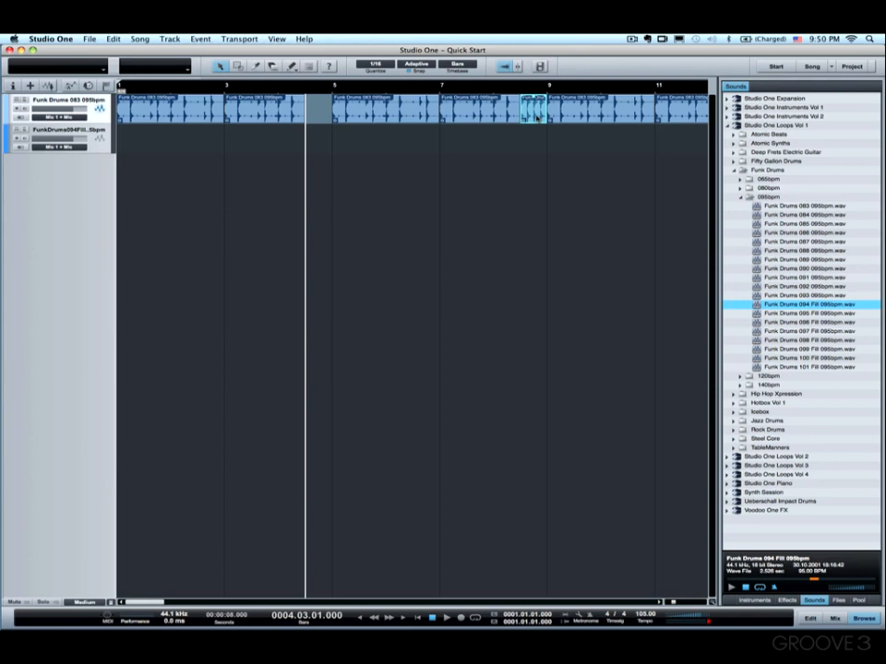
{"action": "key", "text": "d"}
{"action": "left_click_drag", "start_coordinate": [563, 115], "coordinate": [319, 117]}
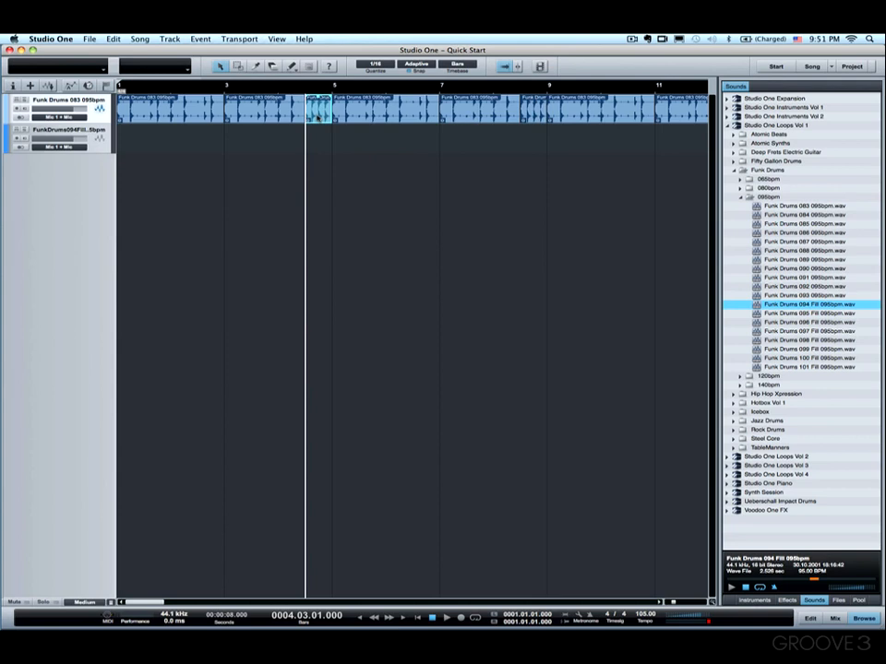
{"action": "key", "text": "comma"}
{"action": "key", "text": "space"}
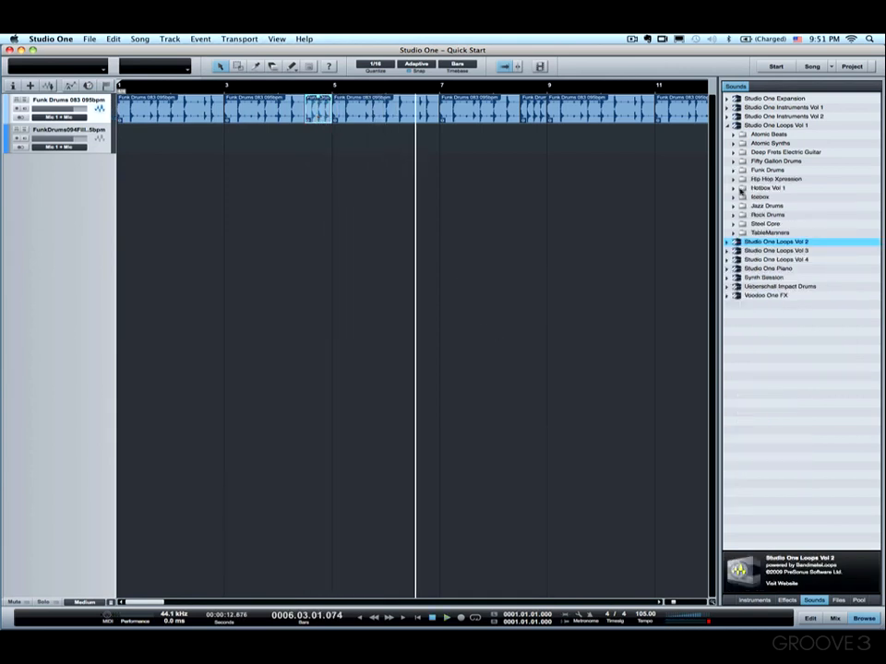
Step: Drag Acoustic Guitar 025a 100bpm E-Dom7 from Studio One Loops Vol 2's Deep Frets Acoustic Guitar 100bpm onto the second track at bar 1
{"action": "double_click", "coordinate": [753, 242]}
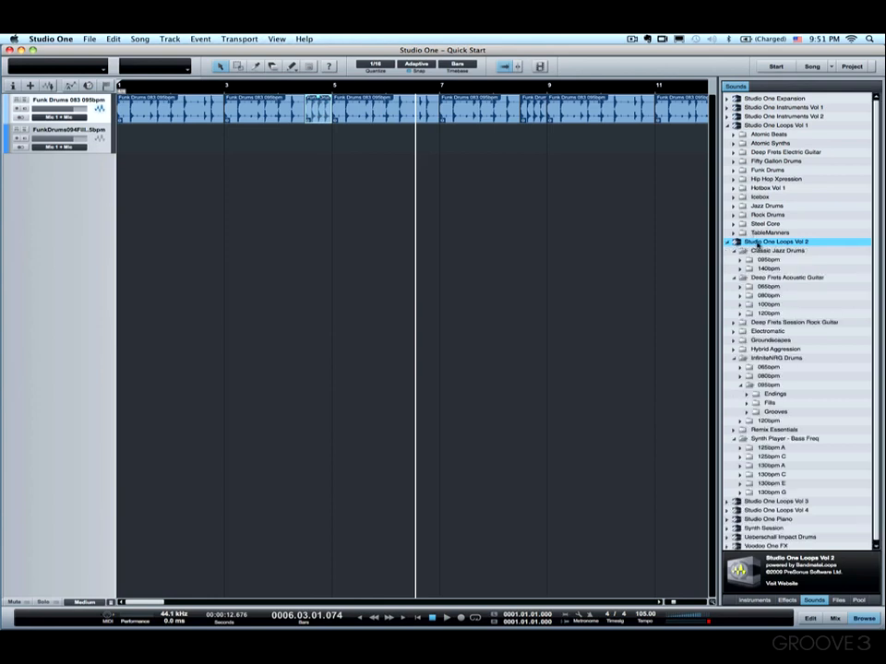
{"action": "left_click", "coordinate": [734, 251]}
{"action": "left_click", "coordinate": [734, 260]}
{"action": "left_click", "coordinate": [734, 261]}
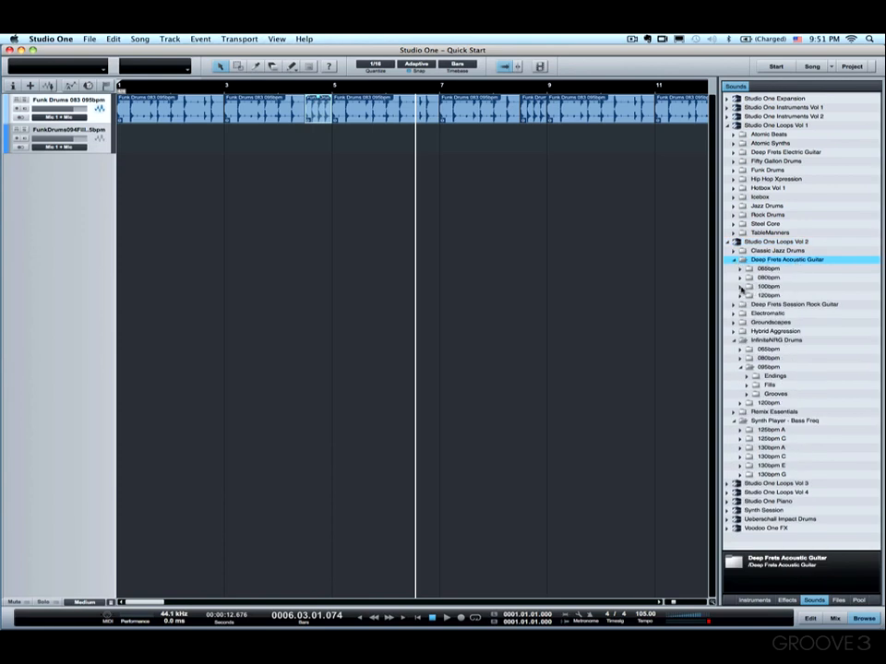
{"action": "left_click", "coordinate": [740, 287]}
{"action": "left_click", "coordinate": [783, 296]}
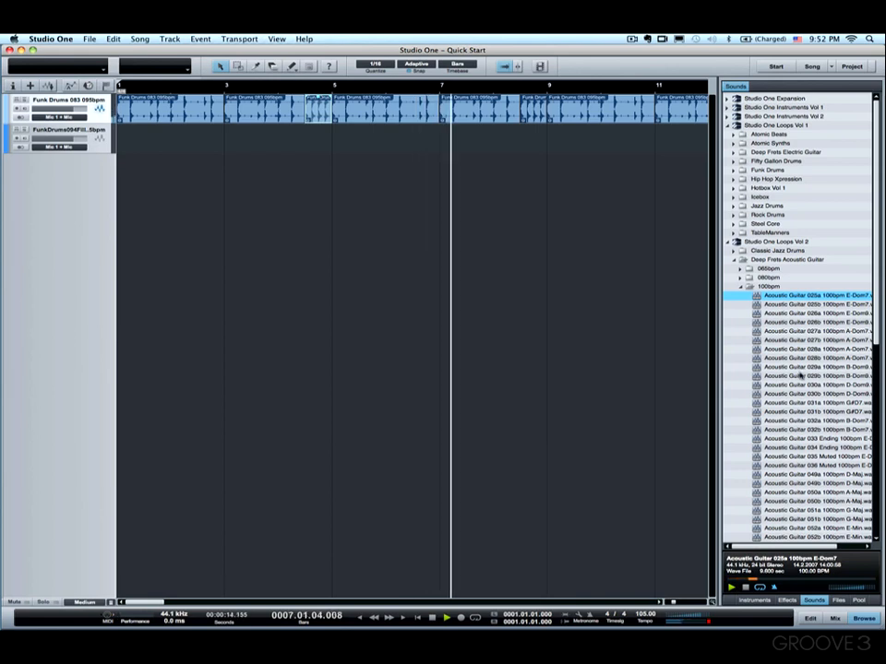
{"action": "left_click_drag", "start_coordinate": [784, 297], "coordinate": [120, 145]}
{"action": "key", "text": "space"}
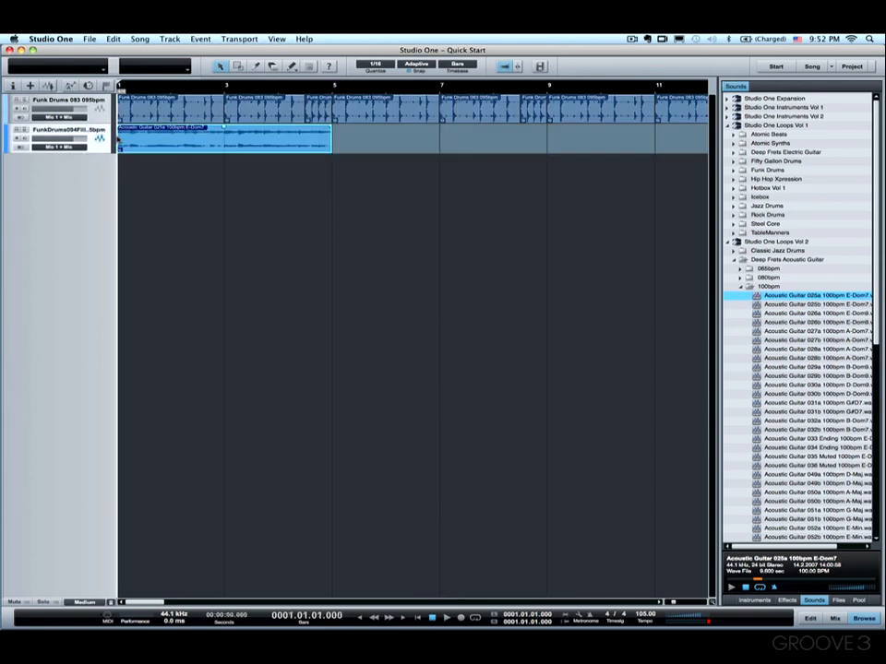
Step: Place Acoustic Guitar 027a 100bpm A-Dom7 on the guitar track at bar 5 and play it
{"action": "key", "text": "space"}
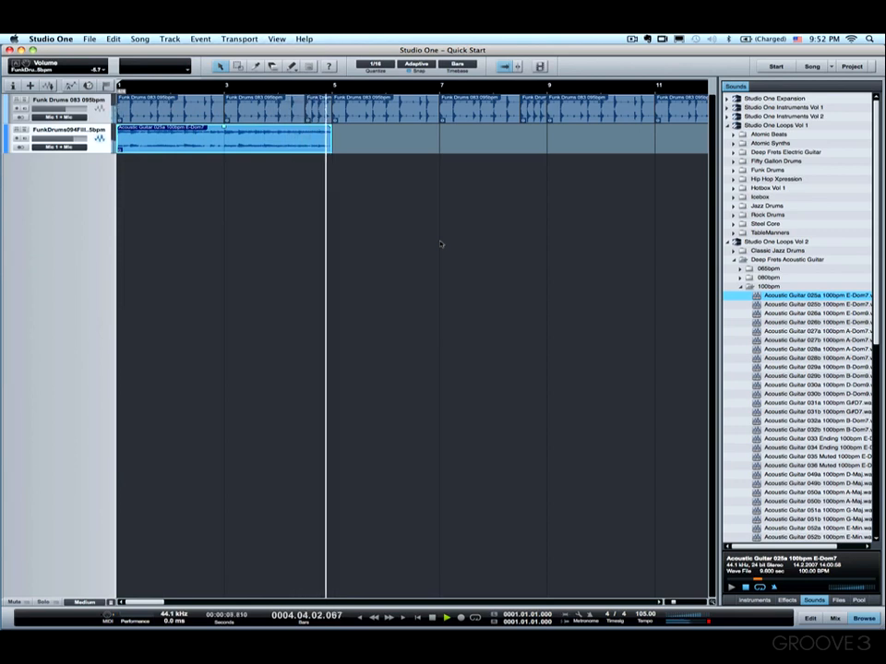
{"action": "key", "text": "space"}
{"action": "left_click_drag", "start_coordinate": [719, 325], "coordinate": [623, 325]}
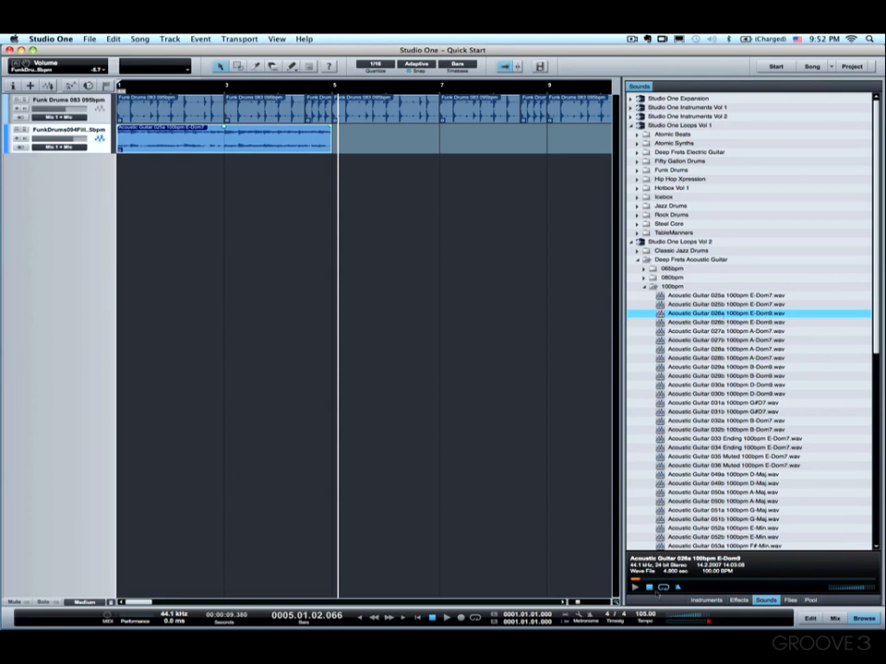
{"action": "left_click", "coordinate": [727, 331]}
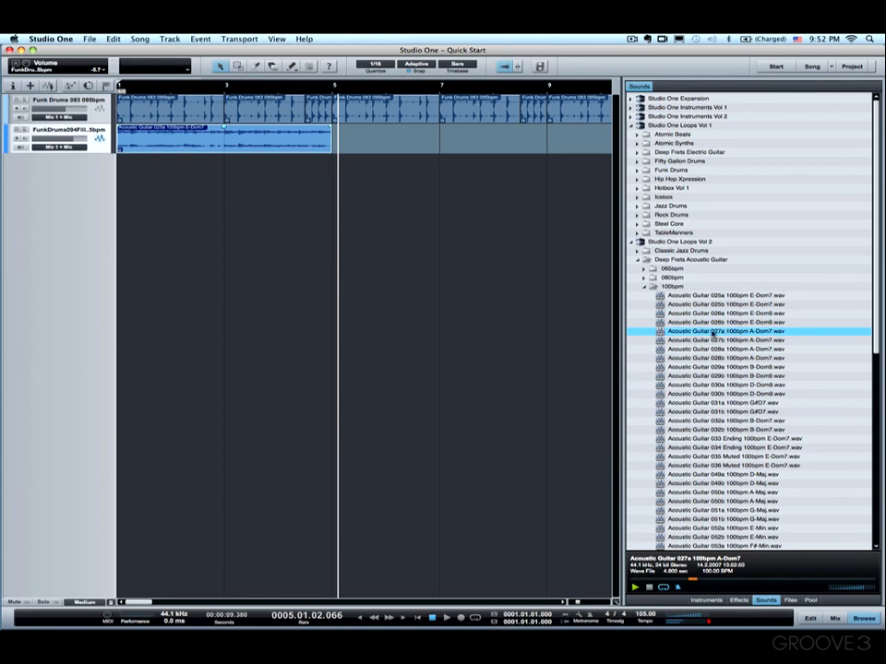
{"action": "left_click_drag", "start_coordinate": [704, 336], "coordinate": [336, 145]}
{"action": "key", "text": "space"}
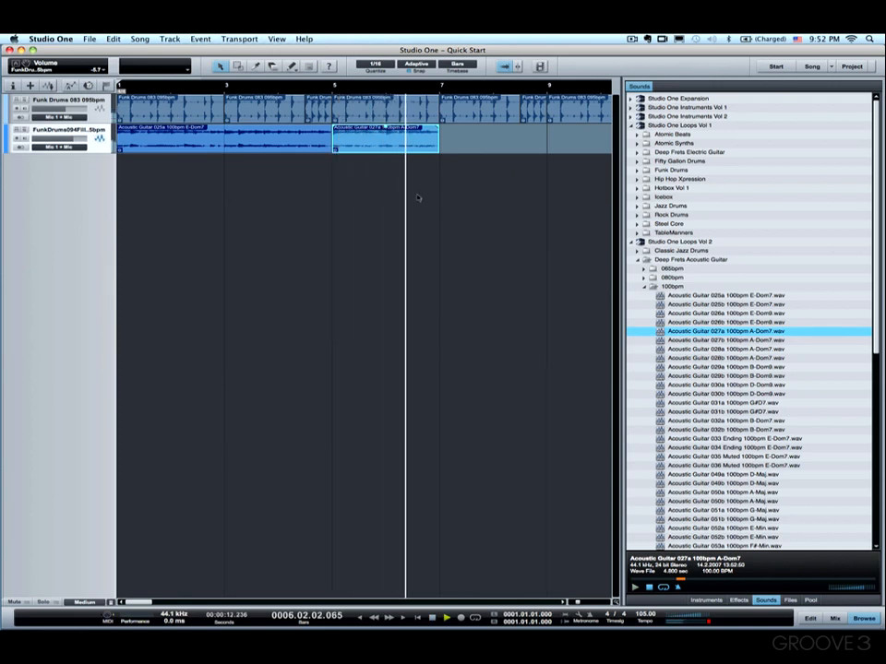
Step: Duplicate the bar 1 guitar event, move the copy to bar 7, and play from the song start
{"action": "left_click", "coordinate": [299, 143]}
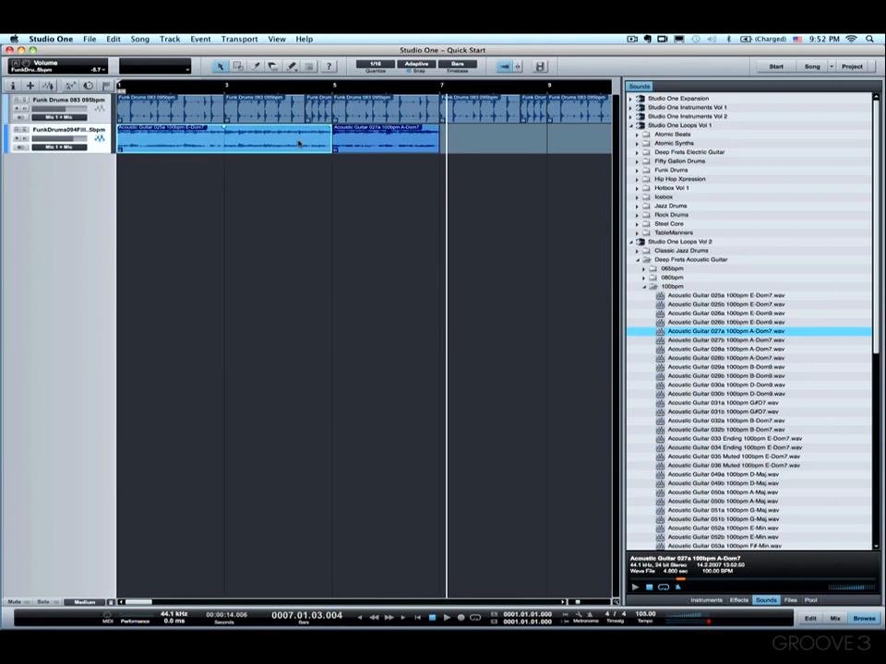
{"action": "key", "text": "d"}
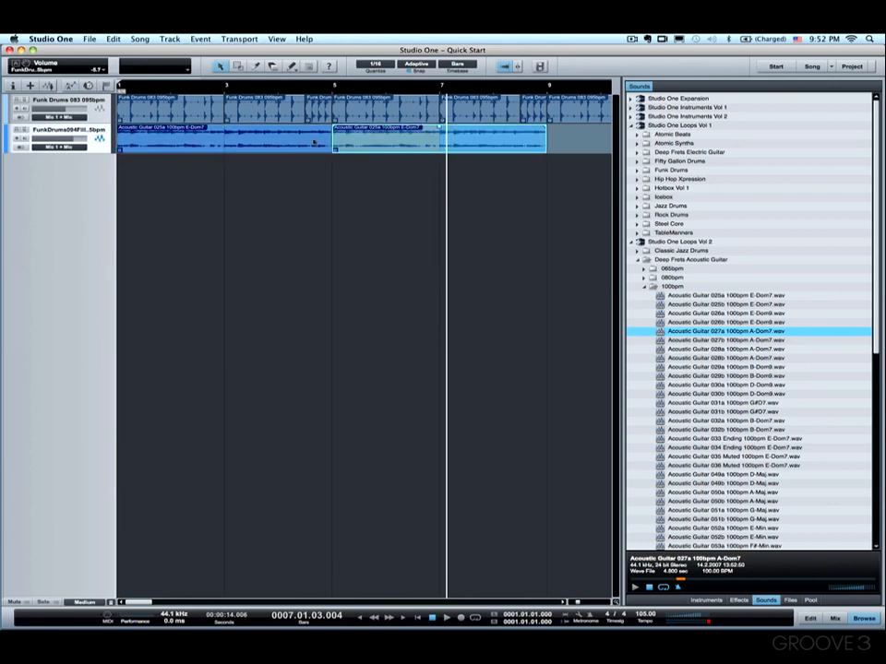
{"action": "left_click_drag", "start_coordinate": [358, 143], "coordinate": [463, 136]}
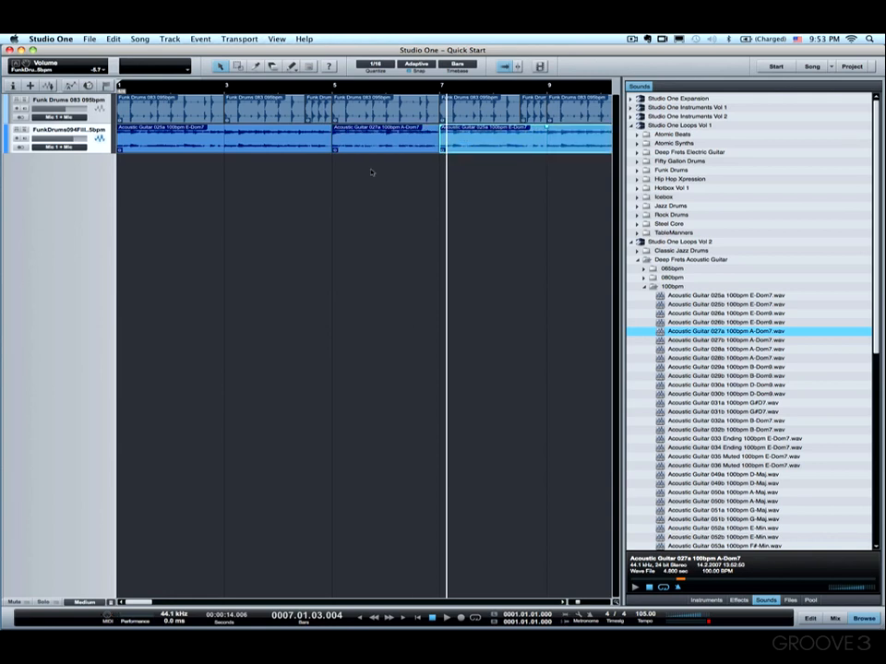
{"action": "key", "text": "Home"}
{"action": "key", "text": "space"}
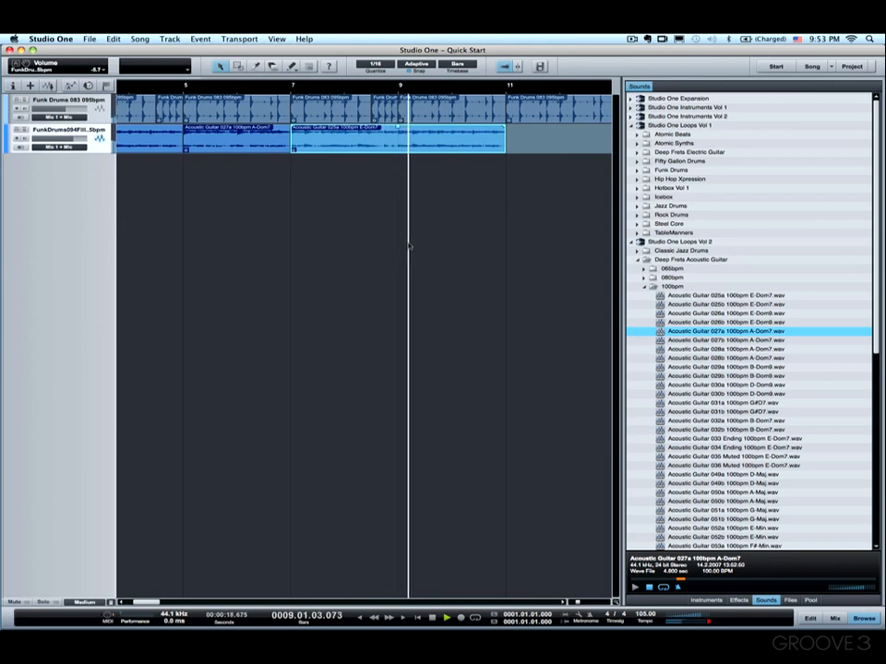
Step: Trim the bar 7 guitar event to end at bar 9 and add Acoustic Guitar 030a 100bpm D-Dom9 at bar 9
{"action": "left_click_drag", "start_coordinate": [505, 141], "coordinate": [399, 141]}
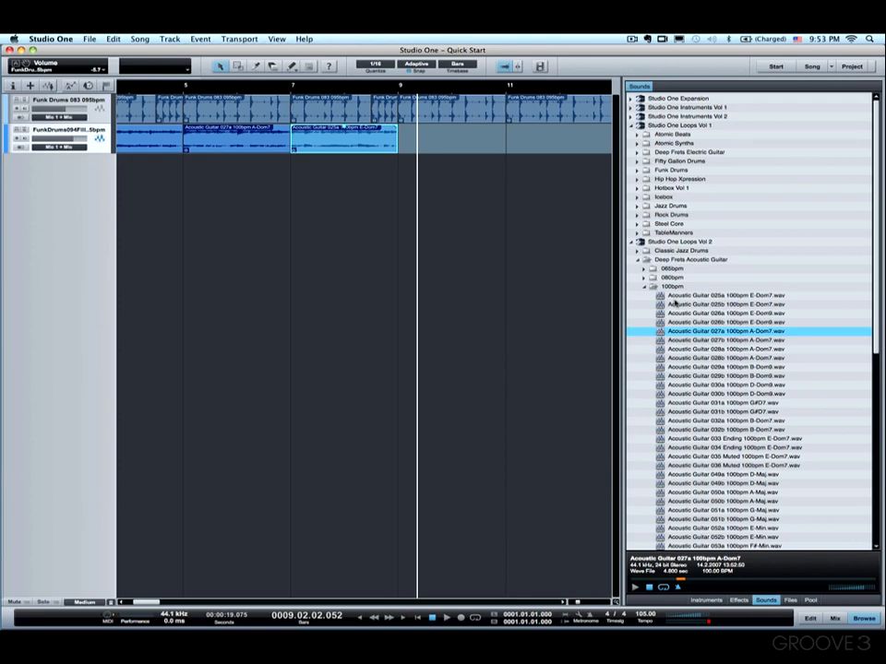
{"action": "left_click", "coordinate": [727, 385]}
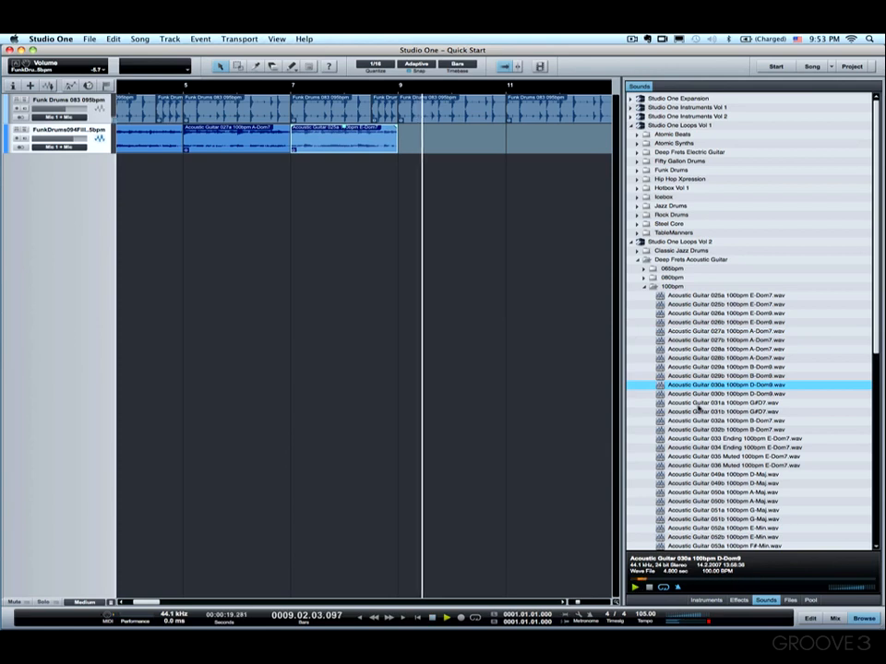
{"action": "left_click_drag", "start_coordinate": [694, 385], "coordinate": [401, 145]}
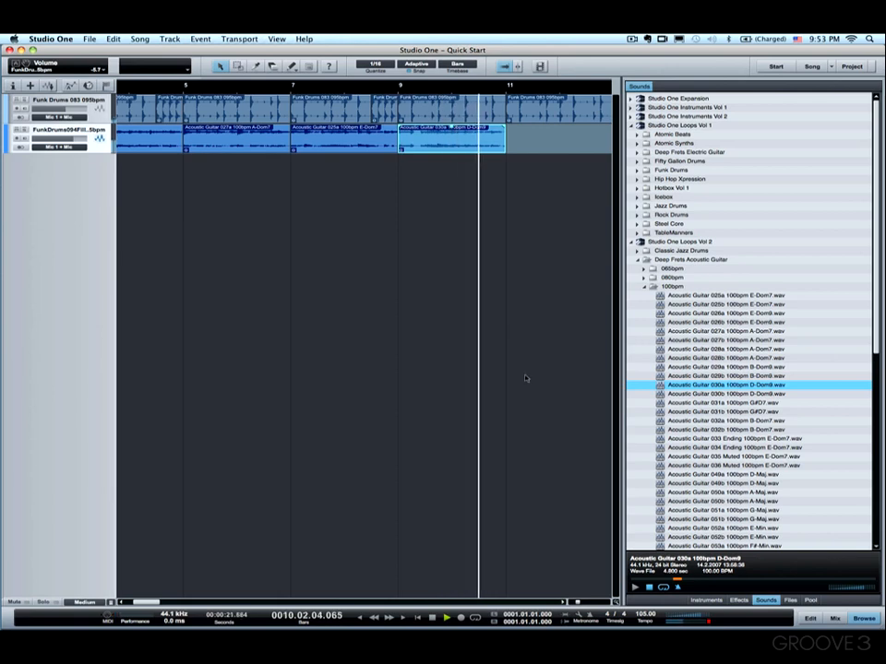
{"action": "key", "text": "space"}
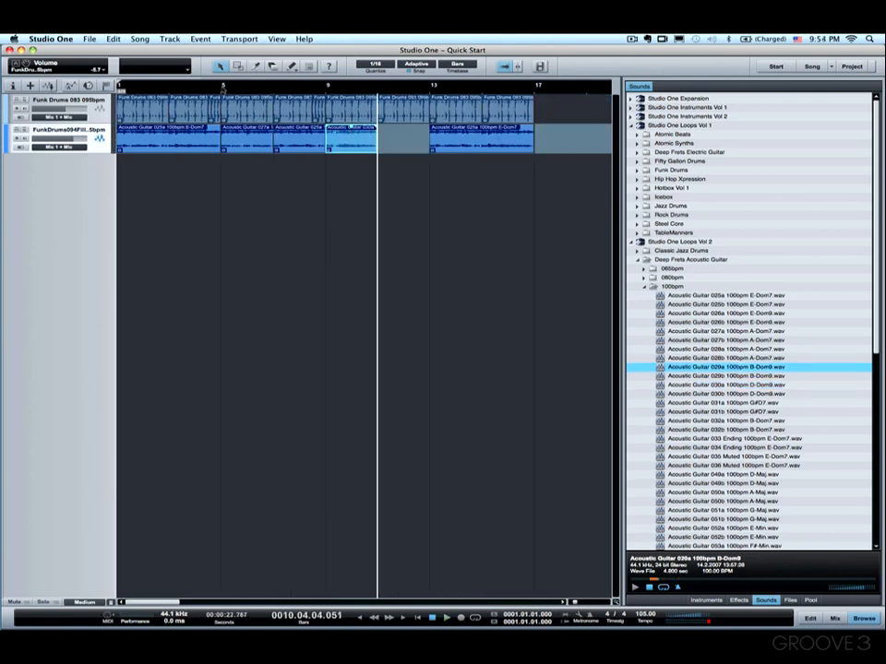
{"action": "left_click", "coordinate": [222, 90]}
{"action": "key", "text": "space"}
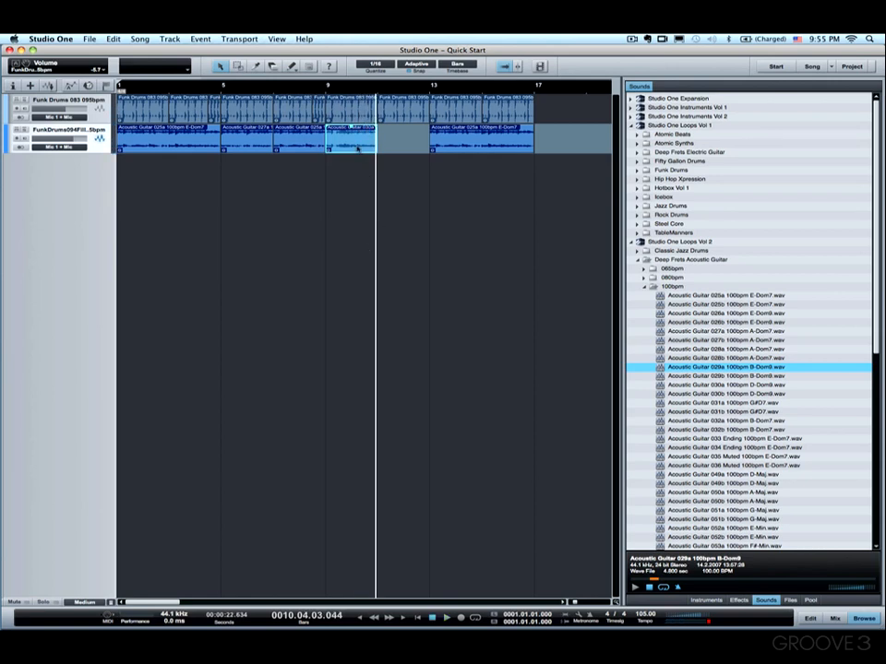
Step: Duplicate the guitar event at bar 9 and play from bar 9
{"action": "key", "text": "d"}
{"action": "left_click", "coordinate": [329, 86]}
{"action": "key", "text": "space"}
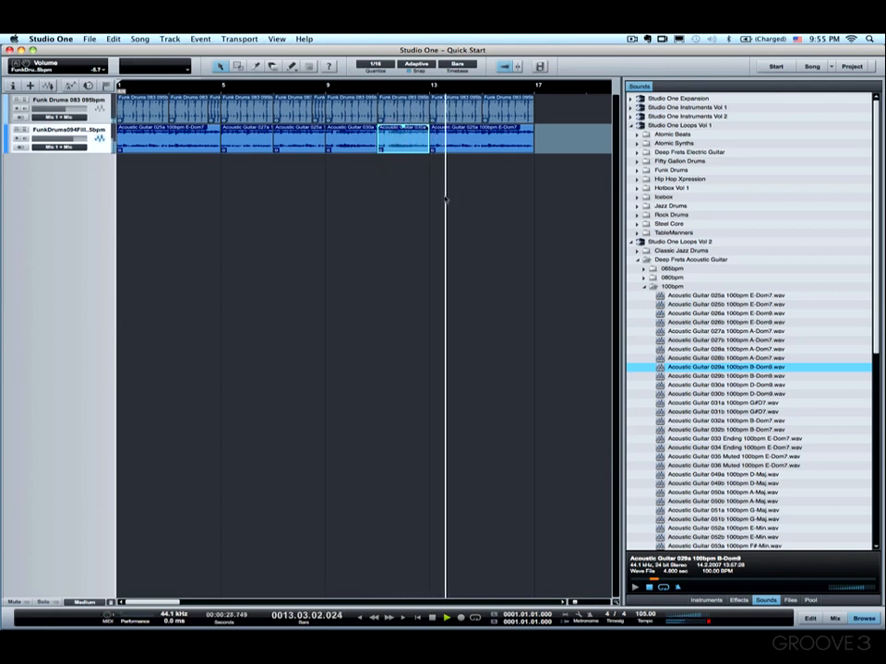
{"action": "key", "text": "space"}
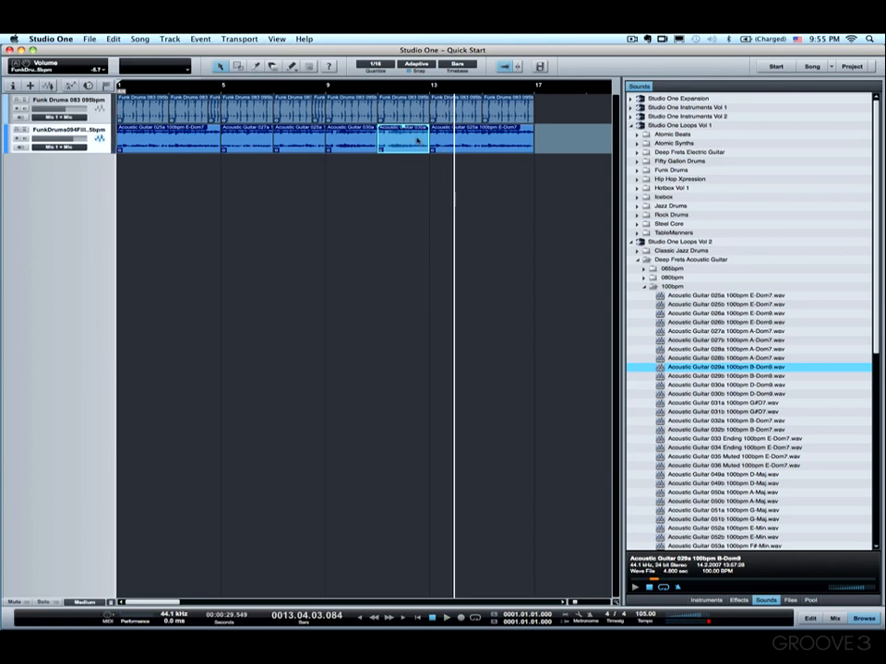
Step: Shorten the drum event before bar 13 and move the drum fill into the gap before bar 13
{"action": "left_click_drag", "start_coordinate": [427, 119], "coordinate": [403, 117]}
{"action": "left_click", "coordinate": [318, 115]}
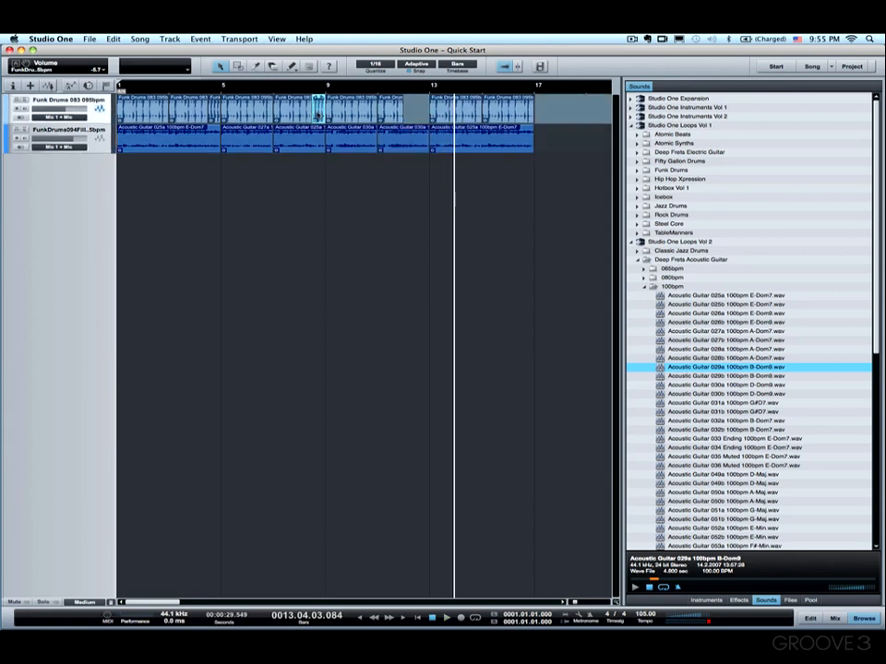
{"action": "left_click_drag", "start_coordinate": [318, 114], "coordinate": [416, 109]}
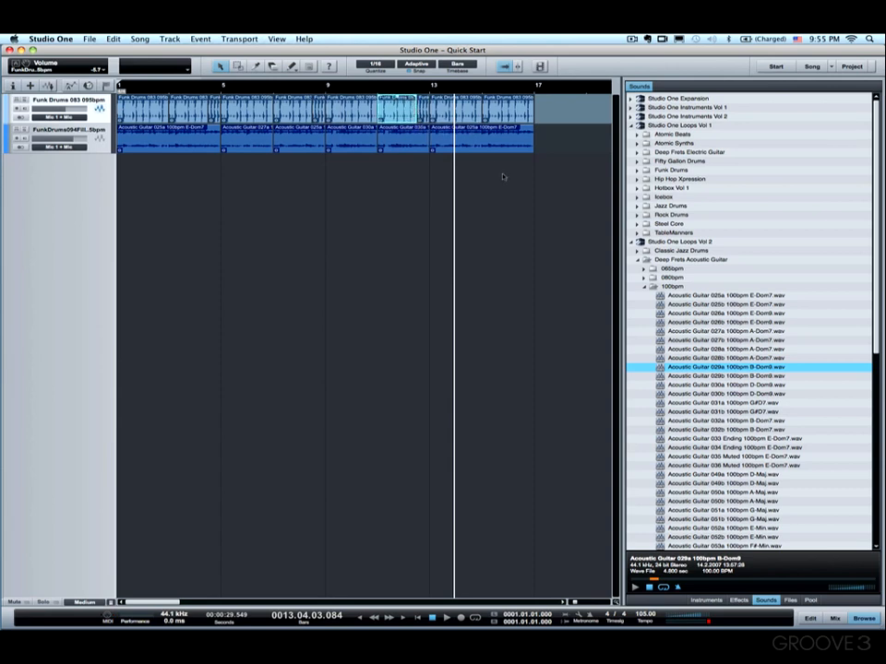
Step: Place Acoustic Guitar 034 Ending 100bpm E-Dom7 on the guitar track at bar 17
{"action": "scroll", "coordinate": [795, 478], "scroll_direction": "down", "scroll_amount": 4}
{"action": "scroll", "coordinate": [724, 352], "scroll_direction": "down", "scroll_amount": 5}
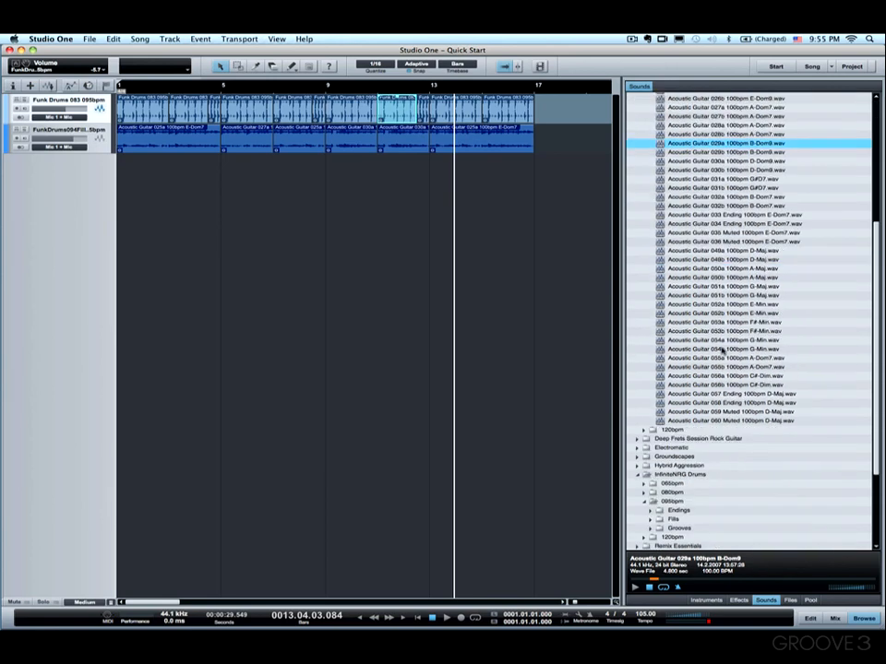
{"action": "left_click", "coordinate": [736, 215]}
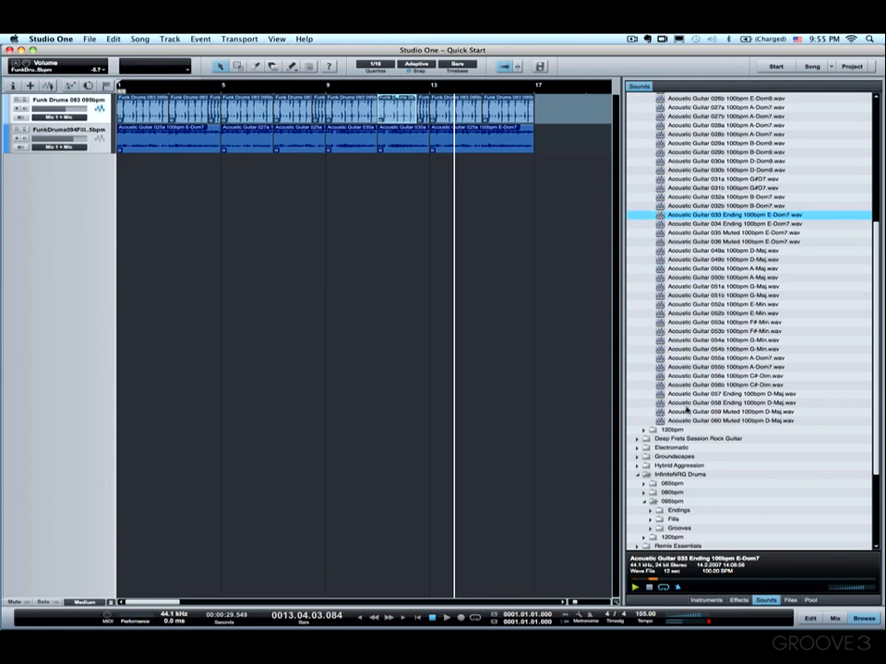
{"action": "left_click", "coordinate": [711, 225]}
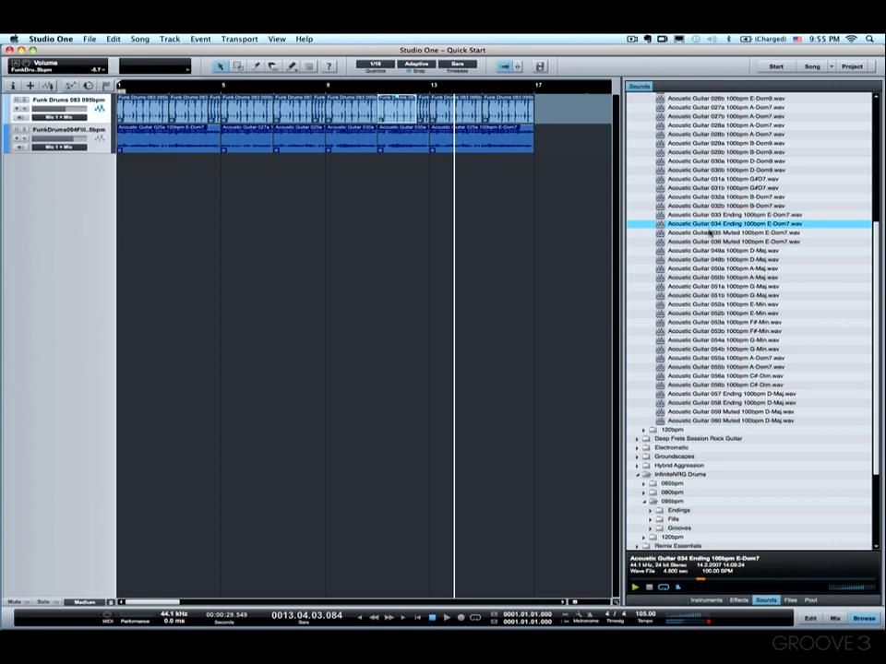
{"action": "left_click_drag", "start_coordinate": [703, 224], "coordinate": [536, 136]}
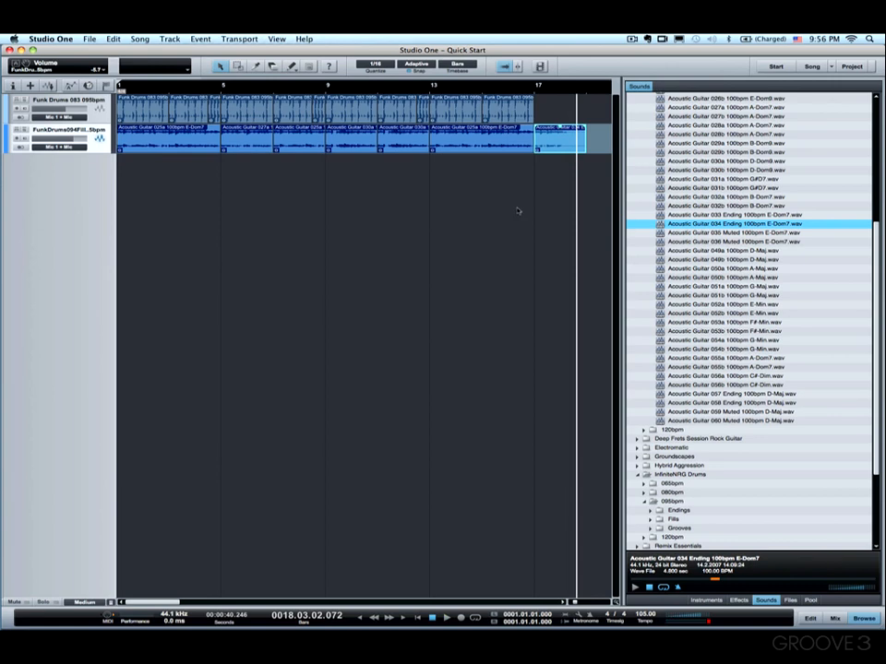
Step: Browse the Funk Drums 095bpm loop folder and preview Funk Drums 094 Fill and Funk Drums 100 Fill
{"action": "scroll", "coordinate": [703, 201], "scroll_direction": "up", "scroll_amount": 8}
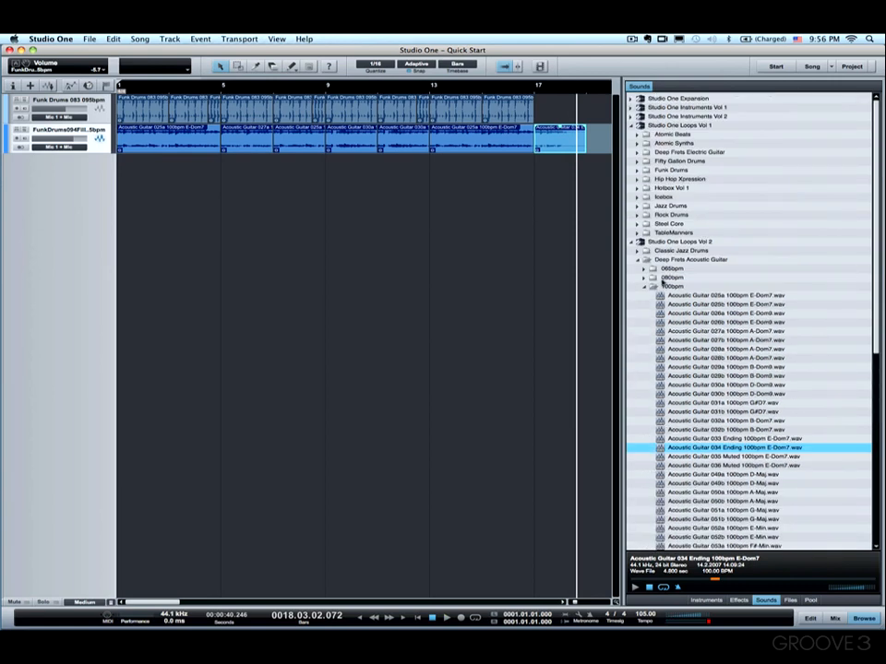
{"action": "left_click", "coordinate": [644, 288]}
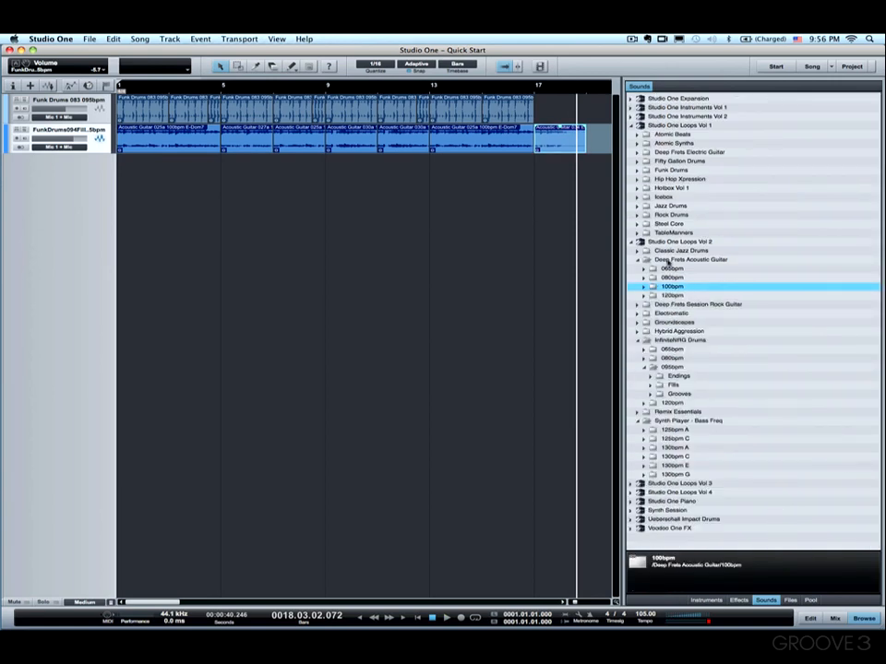
{"action": "left_click", "coordinate": [638, 261]}
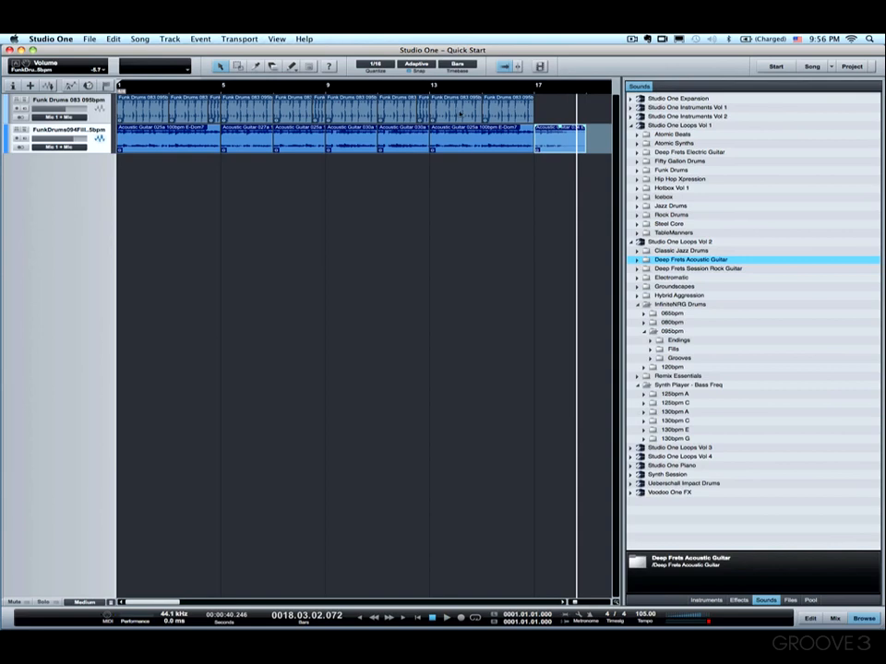
{"action": "left_click", "coordinate": [637, 171]}
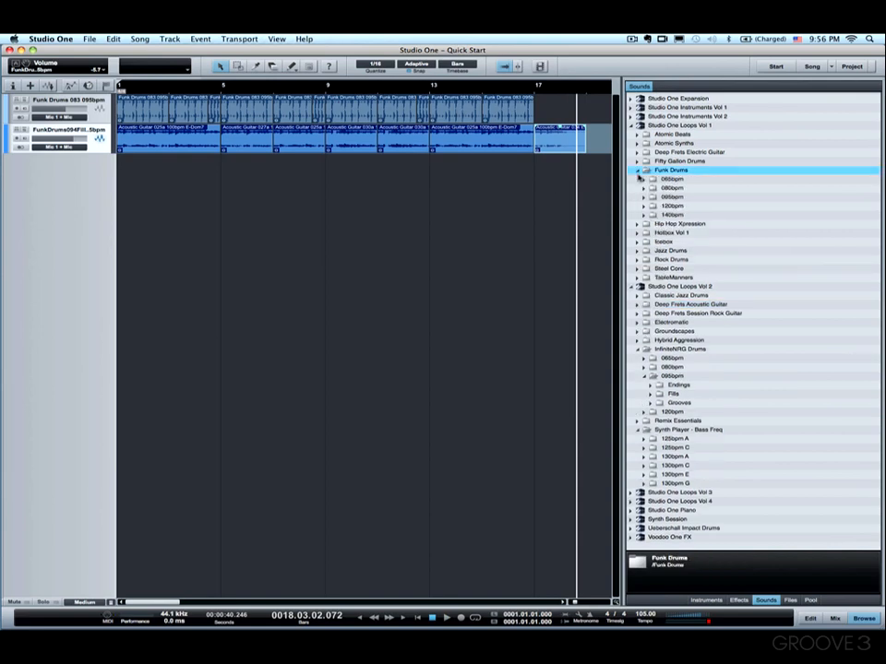
{"action": "left_click", "coordinate": [645, 197]}
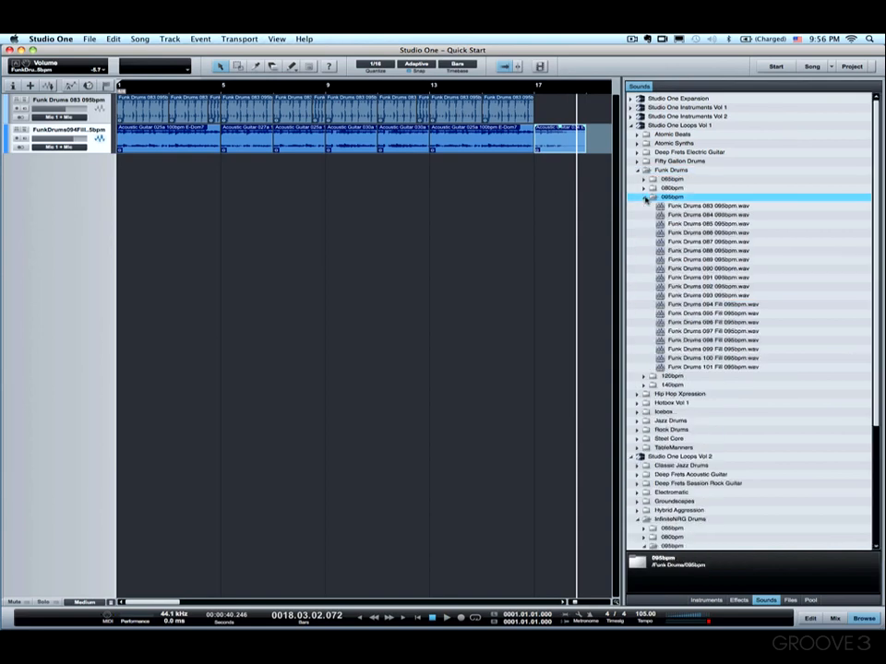
{"action": "left_click", "coordinate": [716, 304]}
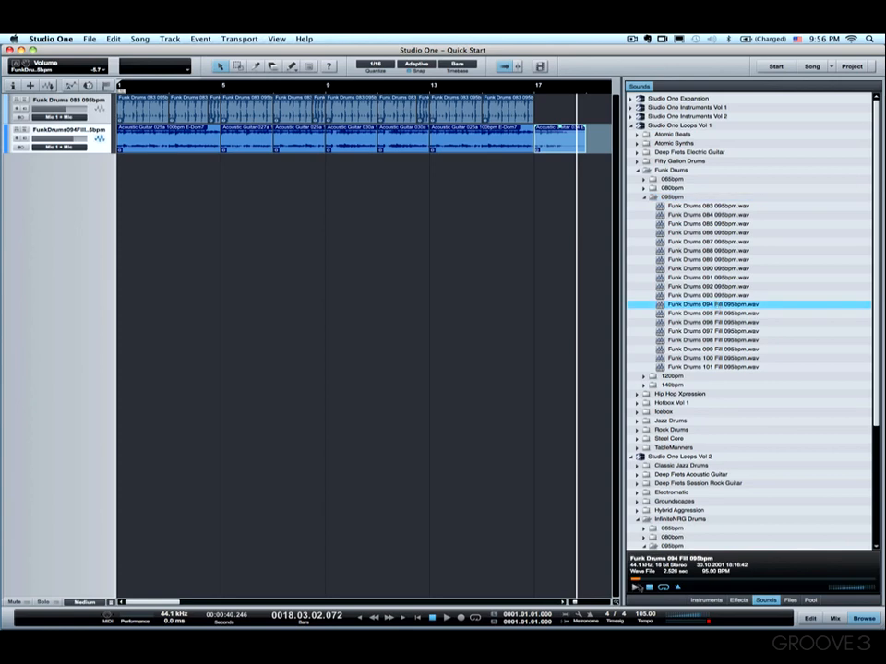
{"action": "left_click", "coordinate": [707, 358]}
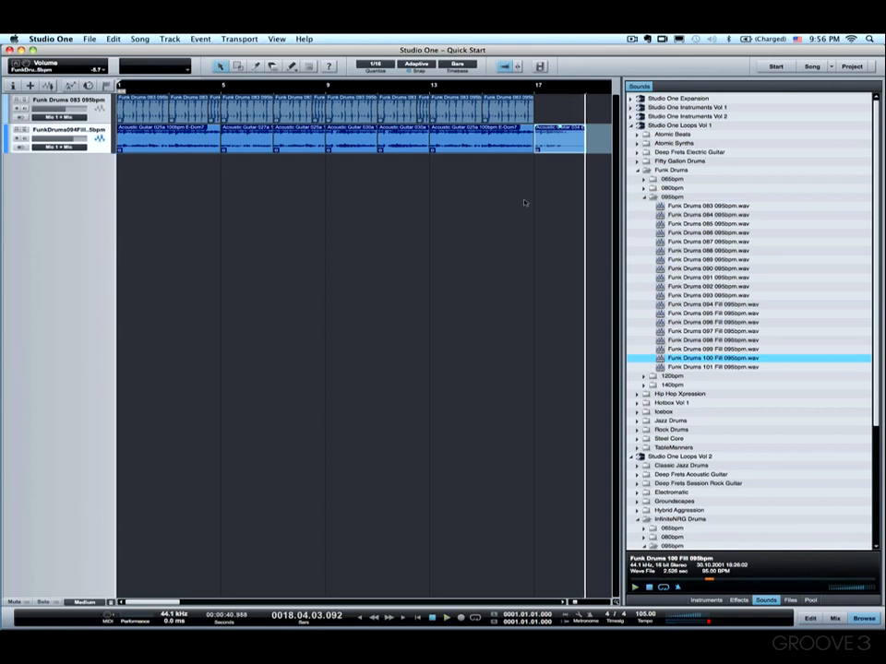
Step: Duplicate the drum event before bar 17 so a copy starts at bar 17
{"action": "left_click_drag", "start_coordinate": [521, 141], "coordinate": [512, 112]}
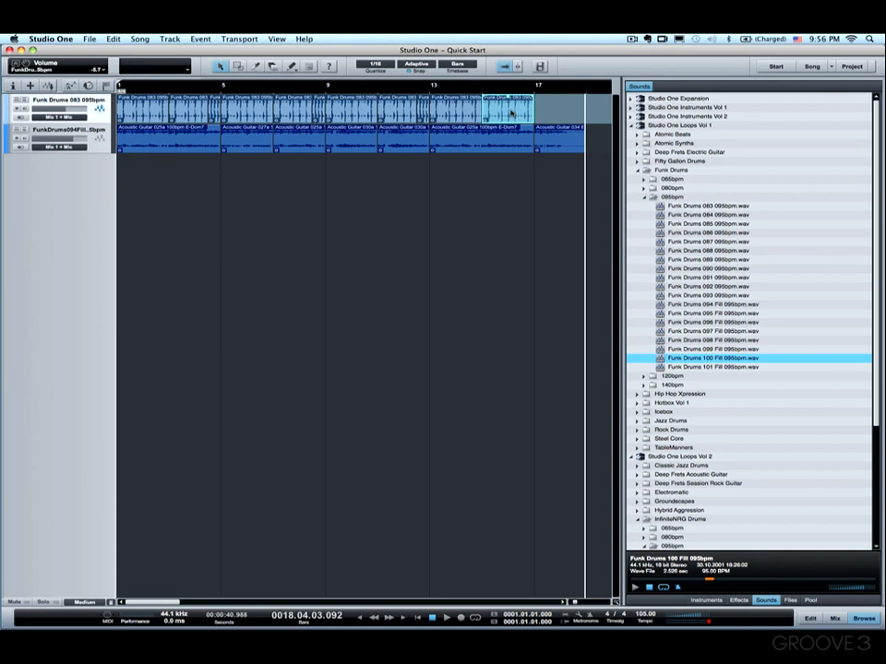
{"action": "key", "text": "ctrl+d"}
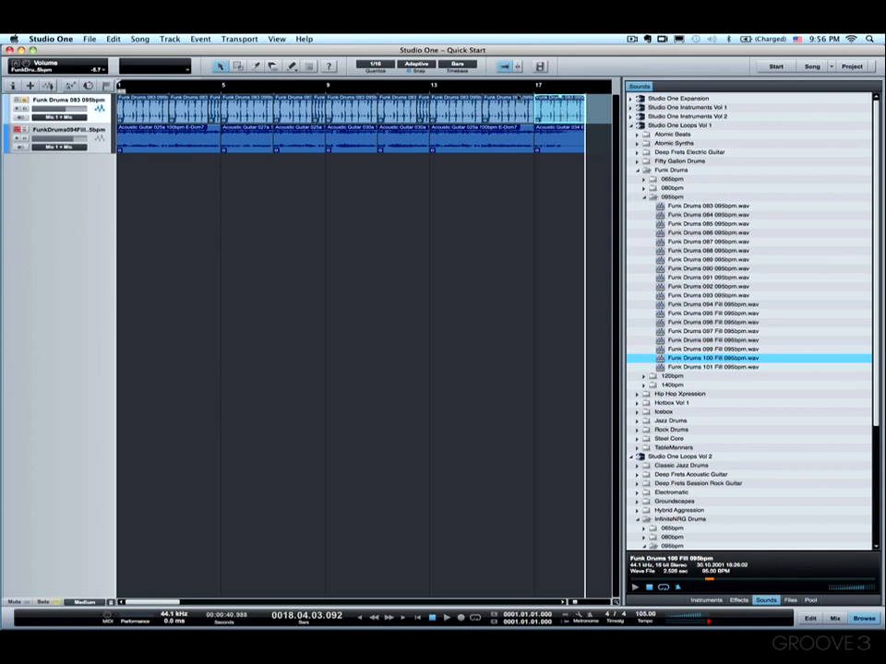
{"action": "scroll", "coordinate": [521, 101], "scroll_direction": "up", "scroll_amount": 4}
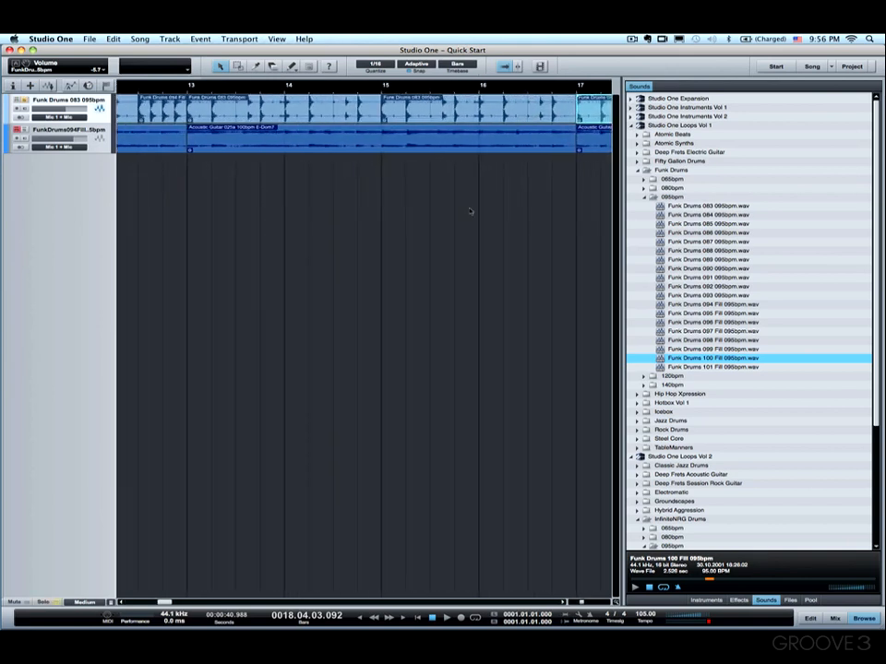
{"action": "scroll", "coordinate": [470, 211], "scroll_direction": "right", "scroll_amount": 7}
{"action": "scroll", "coordinate": [470, 211], "scroll_direction": "left", "scroll_amount": 4}
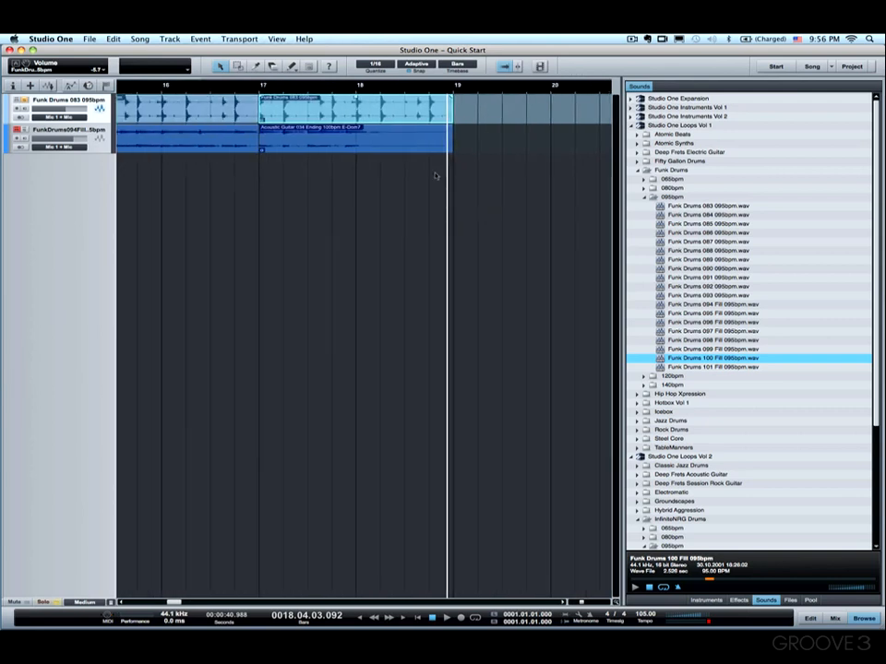
Step: Play the ending section from around bar 16 to hear the drums against the guitar ending
{"action": "left_click", "coordinate": [238, 86]}
{"action": "key", "text": "space"}
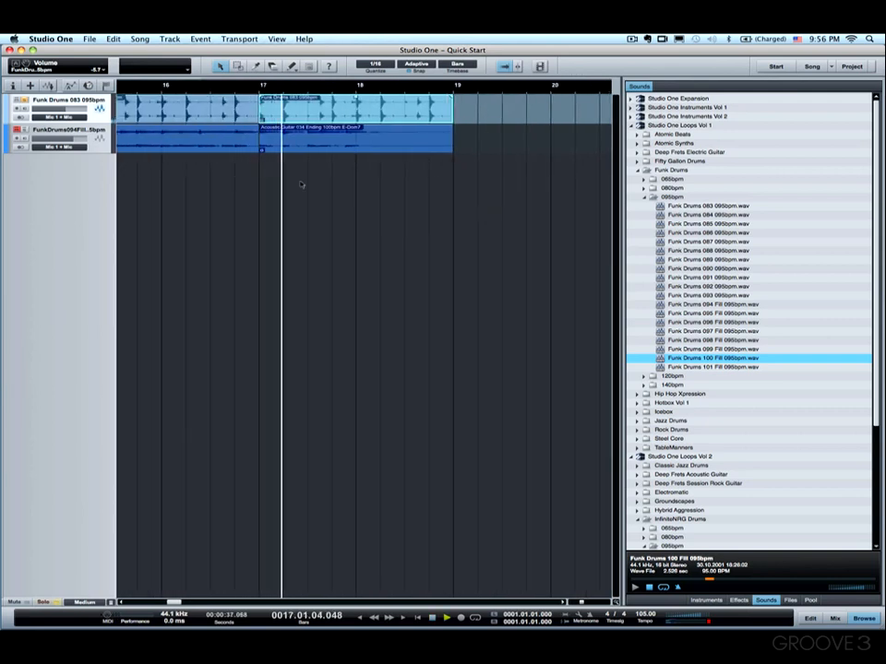
{"action": "key", "text": "space"}
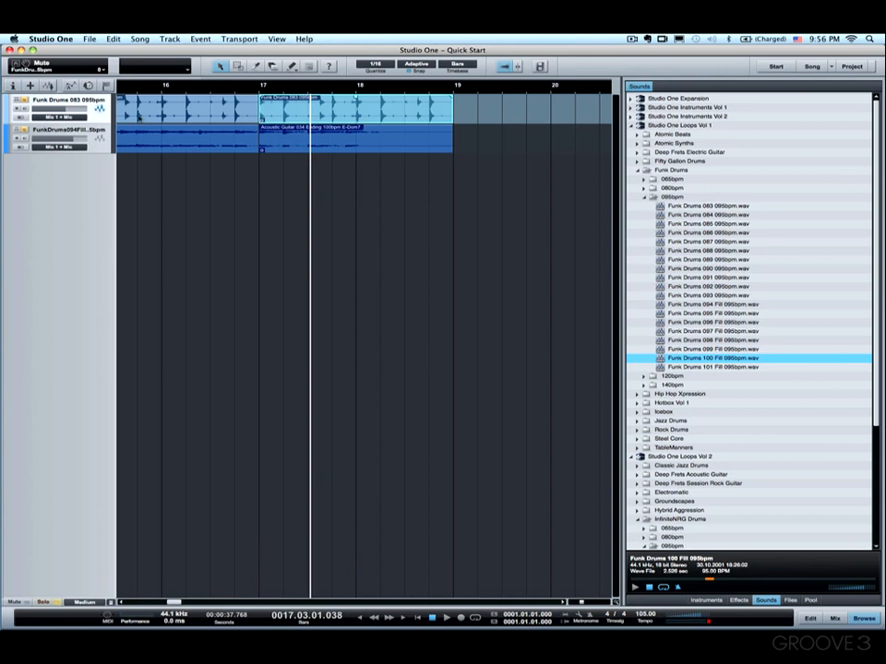
{"action": "left_click", "coordinate": [200, 88]}
{"action": "key", "text": "space"}
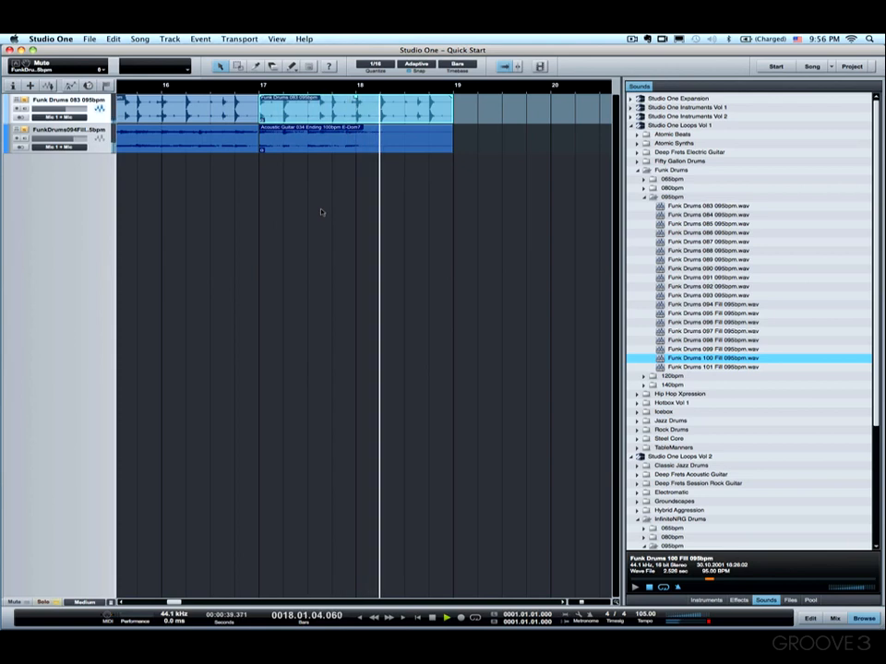
{"action": "key", "text": "space"}
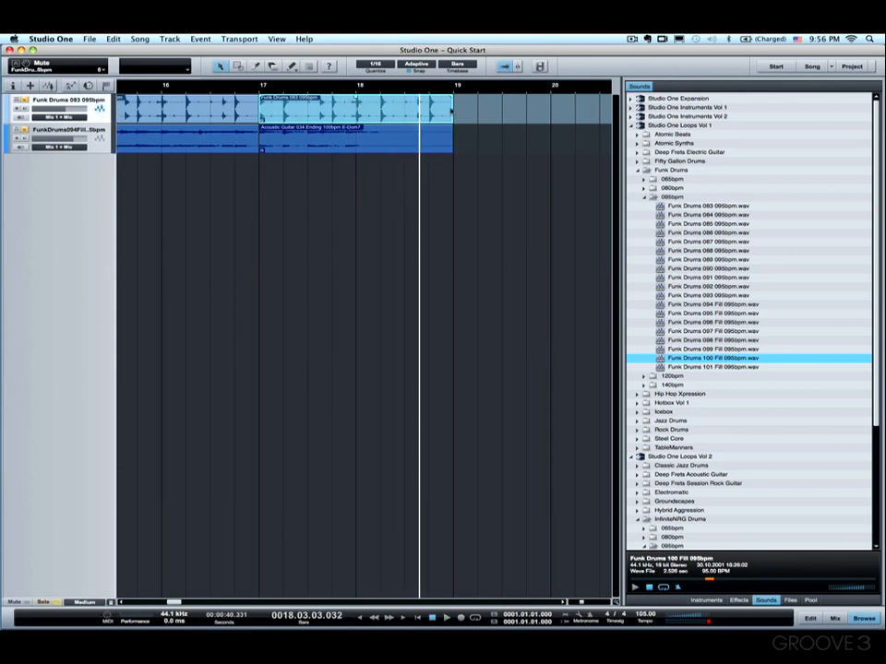
Step: Shorten the drum event at bar 17 so it ends just before bar 18, checking it by playback
{"action": "left_click_drag", "start_coordinate": [452, 109], "coordinate": [349, 108]}
{"action": "left_click", "coordinate": [225, 90]}
{"action": "key", "text": "space"}
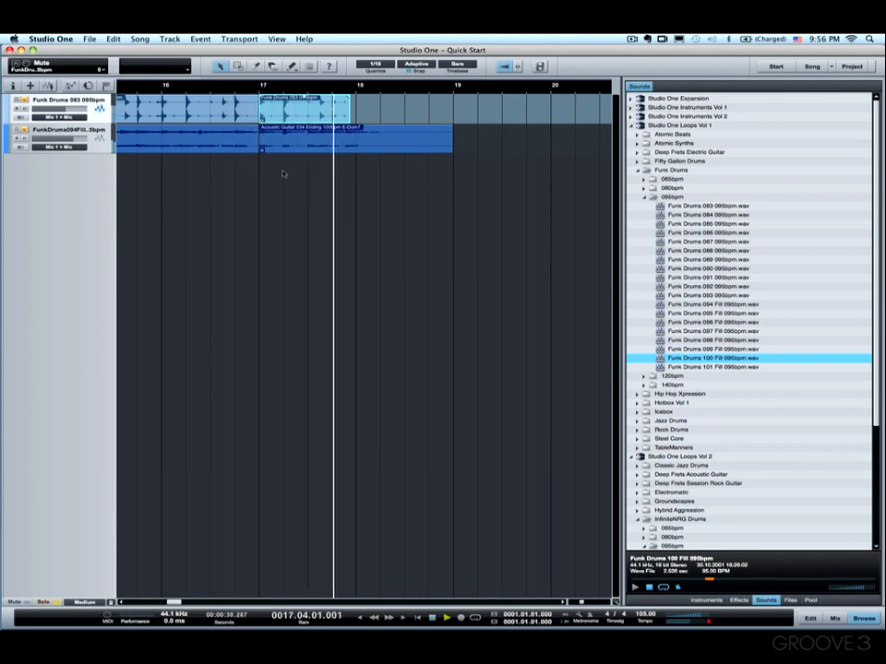
{"action": "key", "text": "space"}
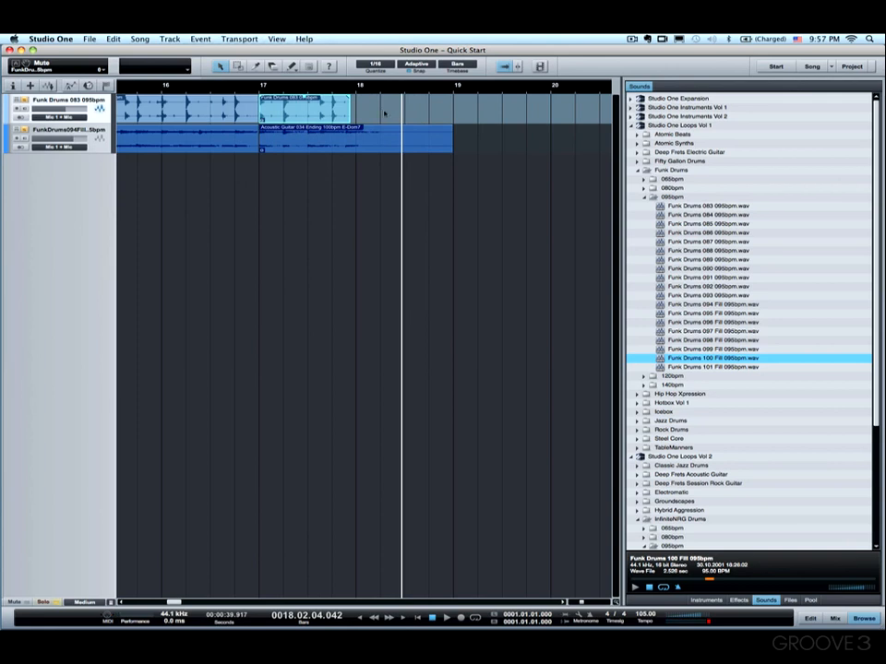
{"action": "left_click_drag", "start_coordinate": [351, 111], "coordinate": [344, 111]}
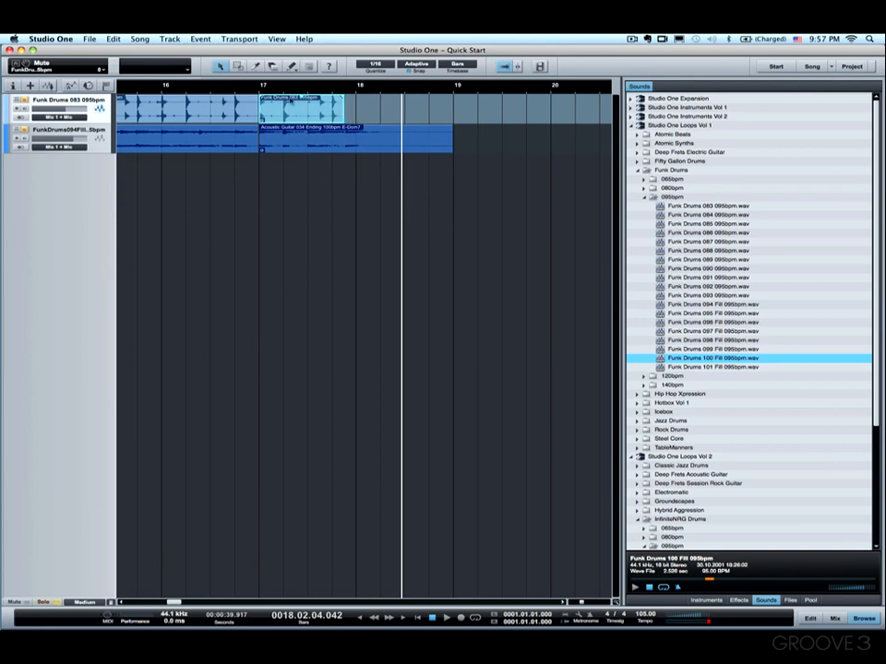
{"action": "key", "text": "space"}
Step: Add a fade-out to the guitar ending event at bar 17 and shorten it to about bar 18.5
{"action": "left_click", "coordinate": [208, 86]}
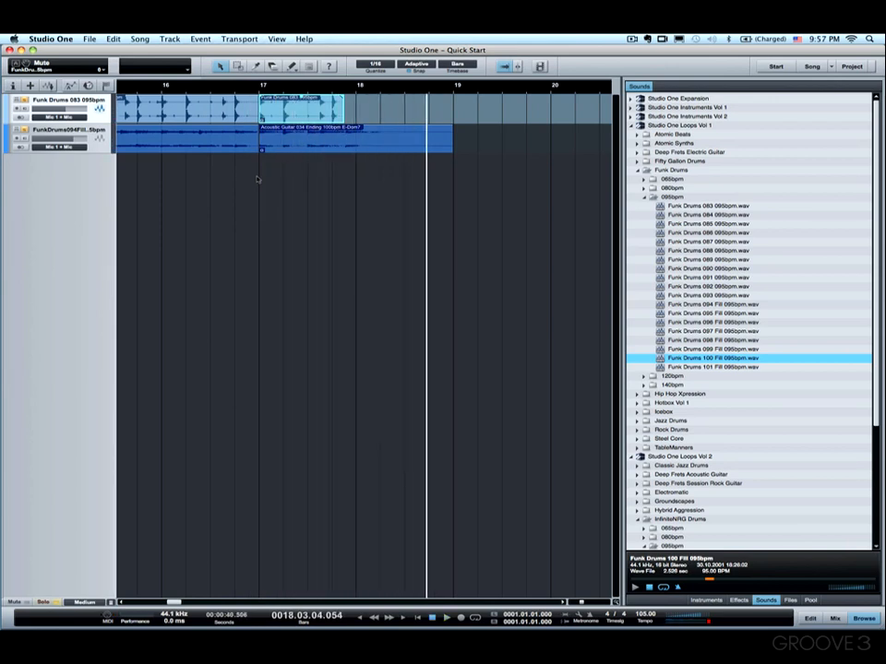
{"action": "left_click", "coordinate": [427, 146]}
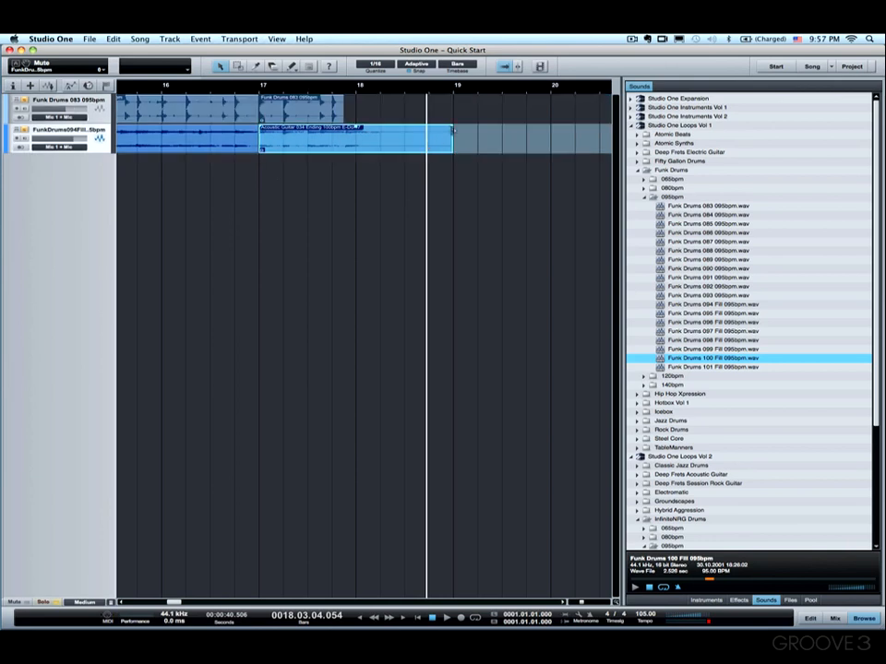
{"action": "left_click_drag", "start_coordinate": [452, 133], "coordinate": [376, 133]}
{"action": "left_click_drag", "start_coordinate": [452, 138], "coordinate": [404, 136]}
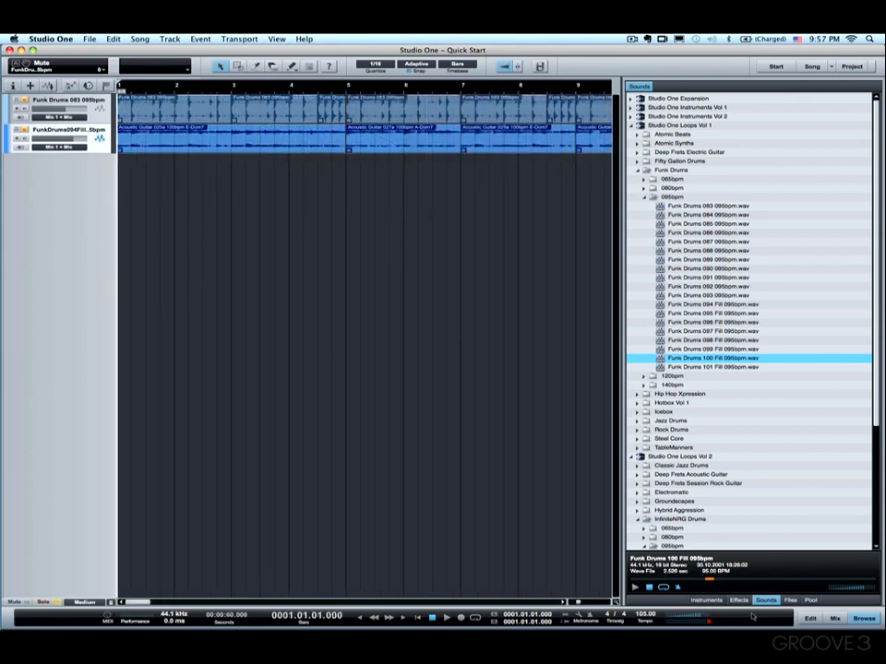
Step: Hide the browser, zoom out to the whole song and play it from the start
{"action": "left_click", "coordinate": [860, 620]}
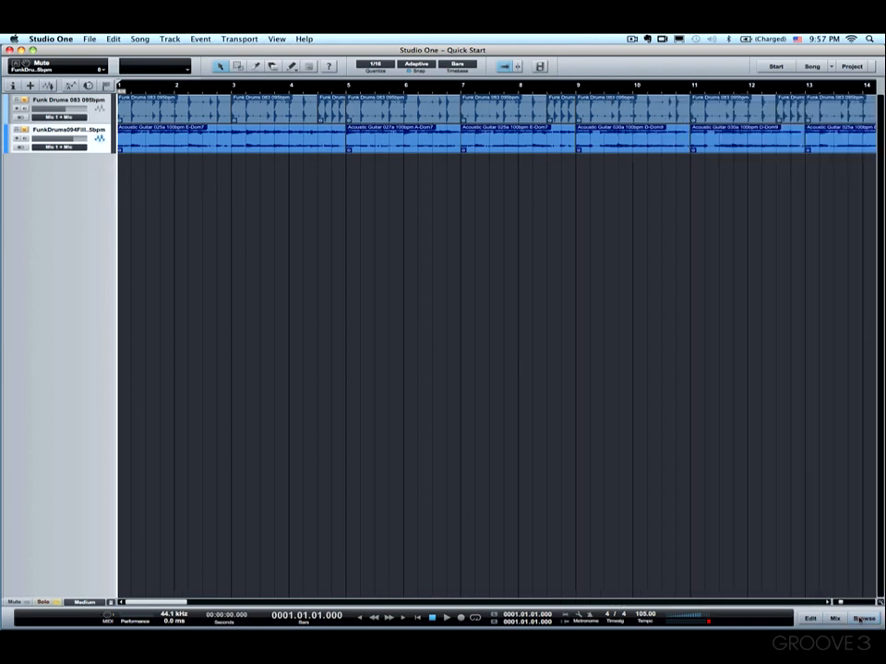
{"action": "left_click_drag", "start_coordinate": [255, 90], "coordinate": [252, 84]}
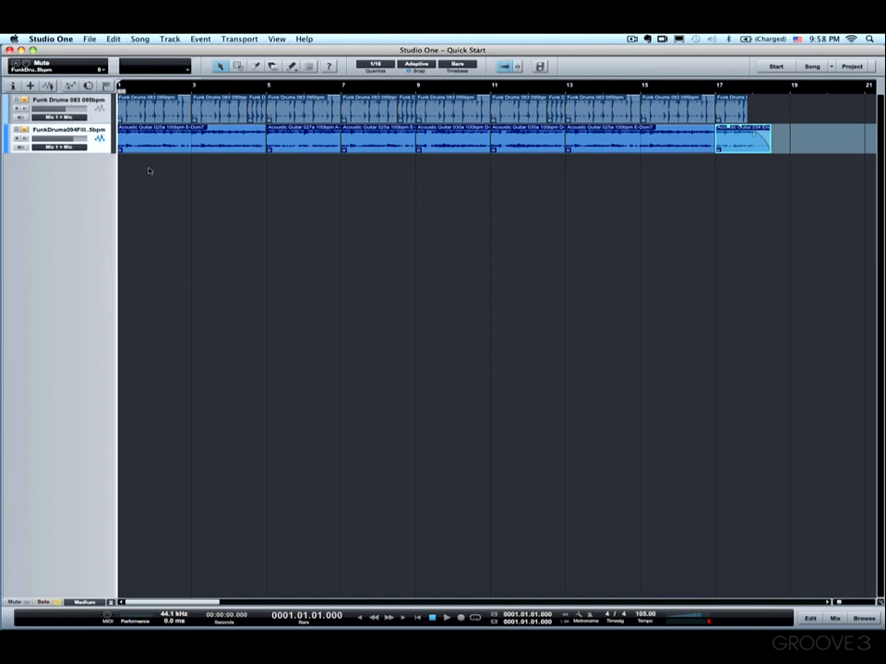
{"action": "key", "text": "space"}
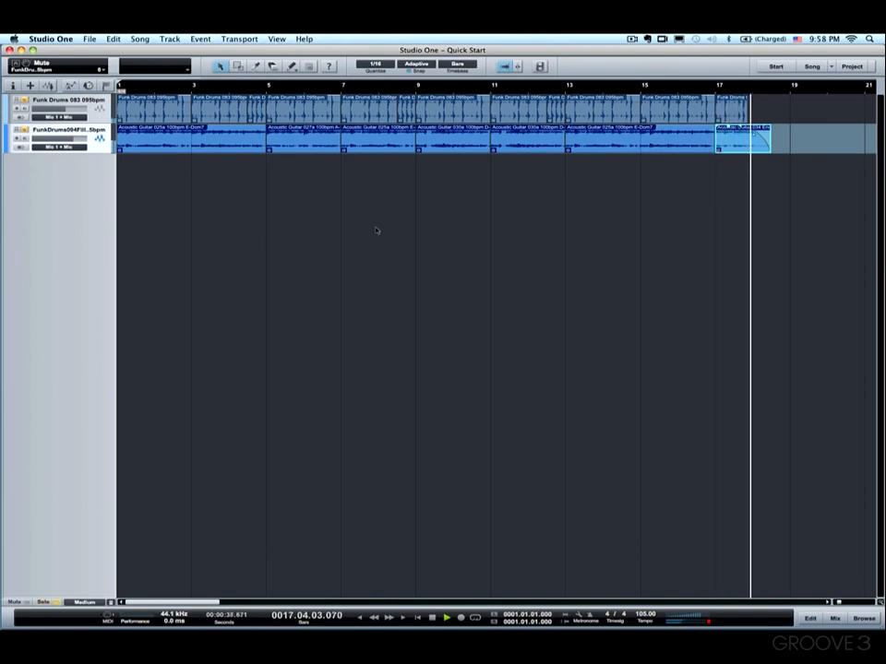
{"action": "key", "text": "space"}
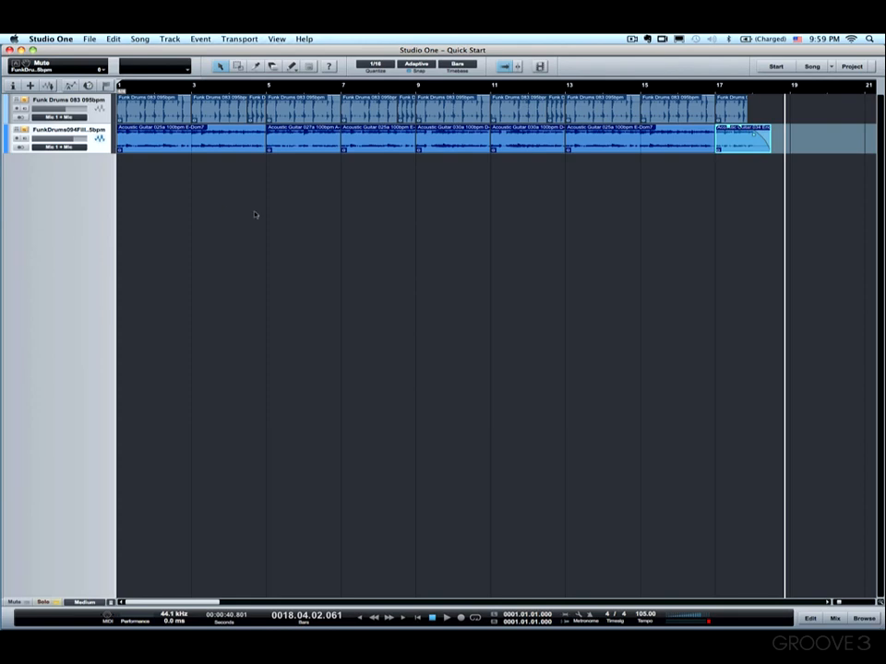
Step: Set the loop range around all events and open the Mixdown to Audio File dialog
{"action": "key", "text": "super+a"}
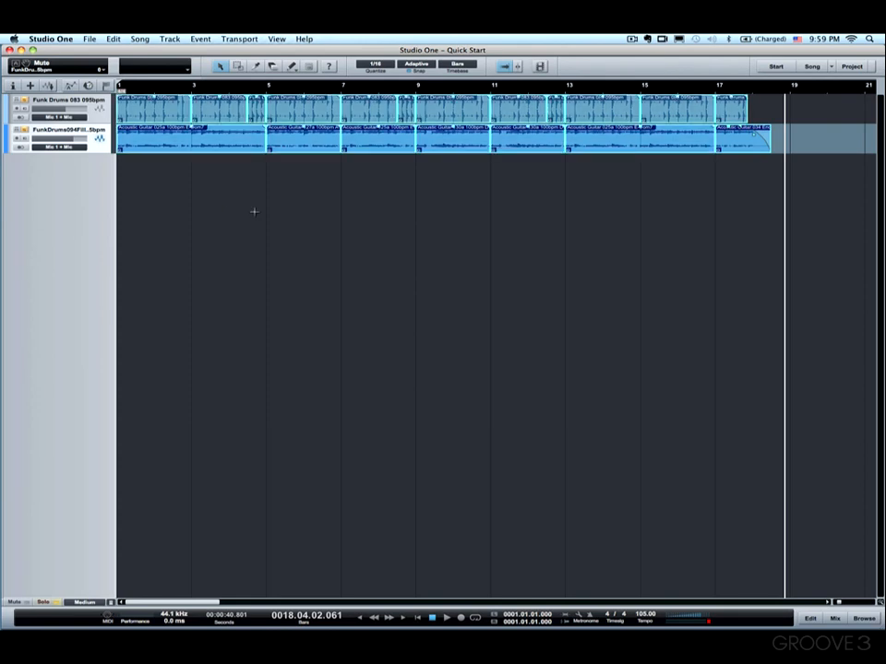
{"action": "key", "text": "shift+p"}
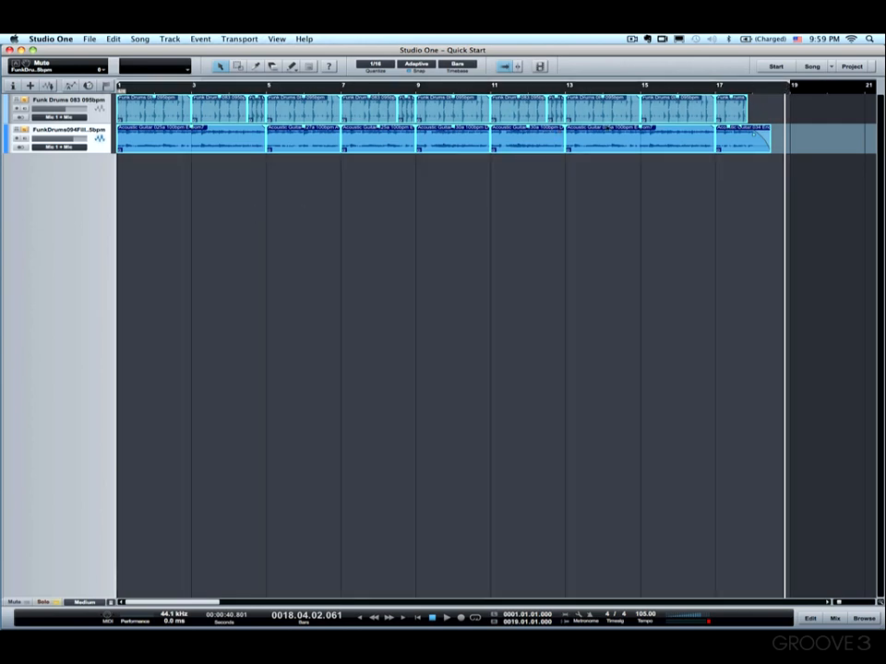
{"action": "left_click", "coordinate": [140, 38]}
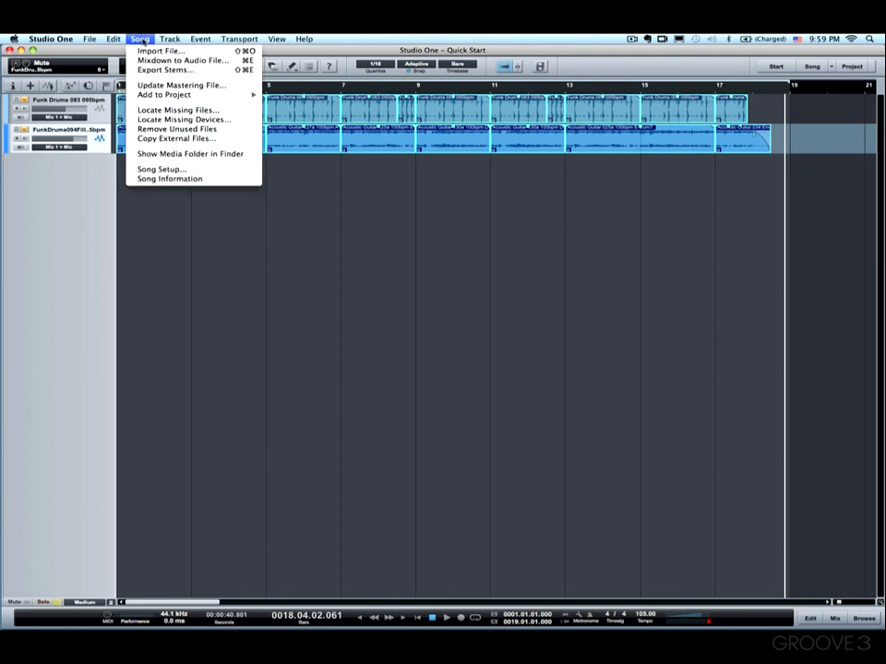
{"action": "left_click", "coordinate": [157, 61]}
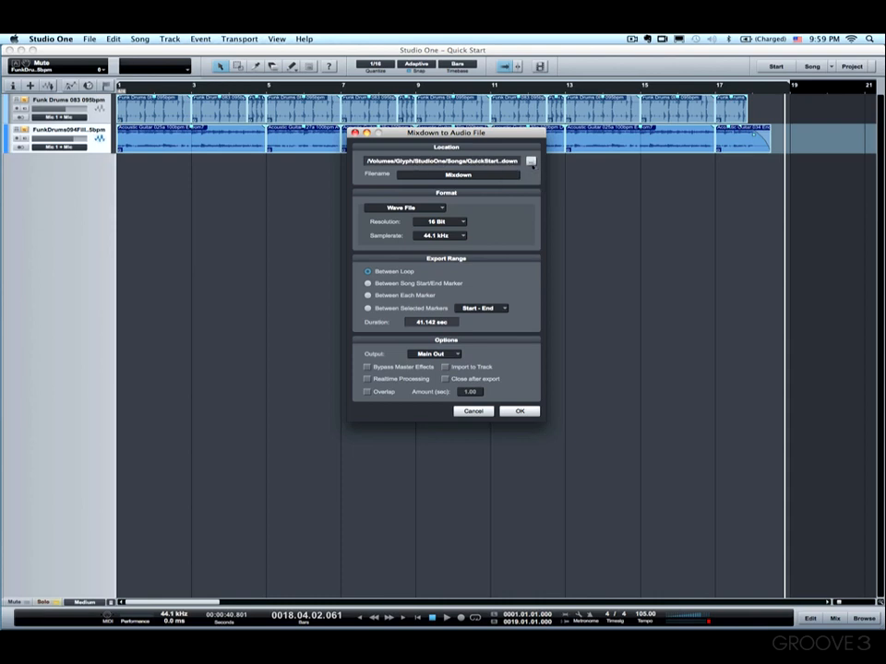
Step: Set the mixdown location to the Desktop folder
{"action": "left_click", "coordinate": [530, 161]}
{"action": "left_click", "coordinate": [421, 270]}
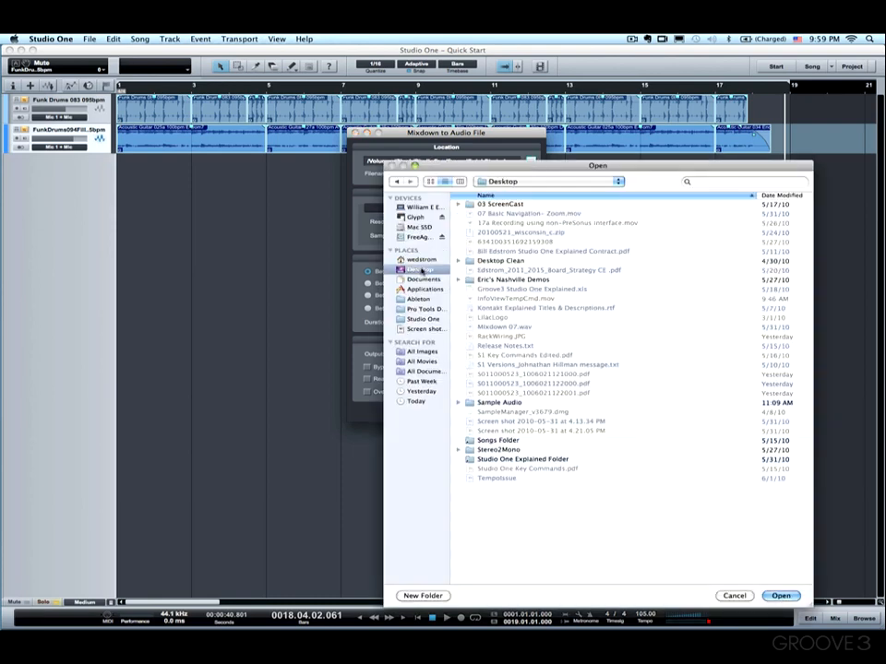
{"action": "key", "text": "Return"}
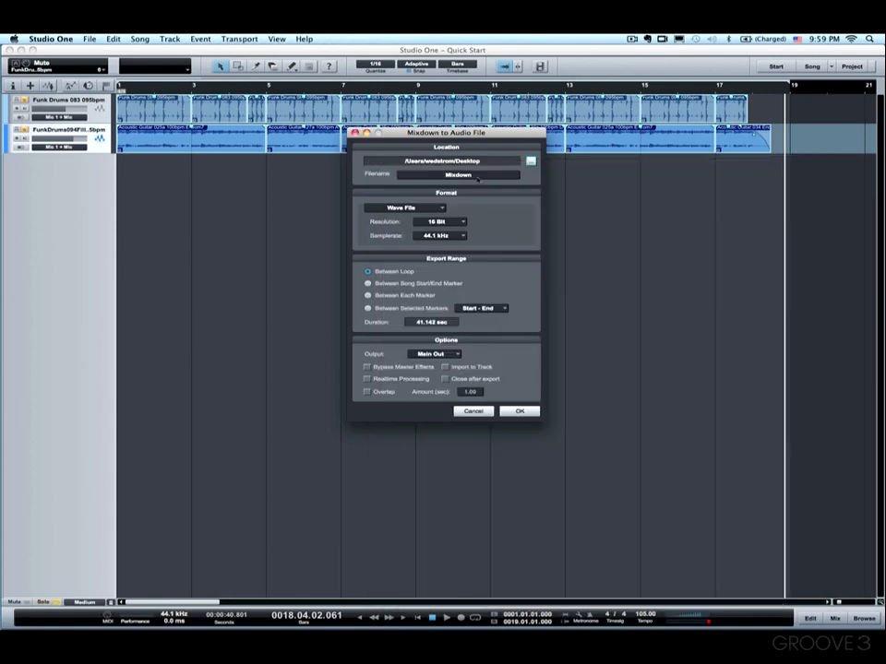
Step: Name the mixdown Quick Start Blues and export it with the Between Loop range
{"action": "left_click", "coordinate": [476, 177]}
{"action": "type", "text": "Quick Start"}
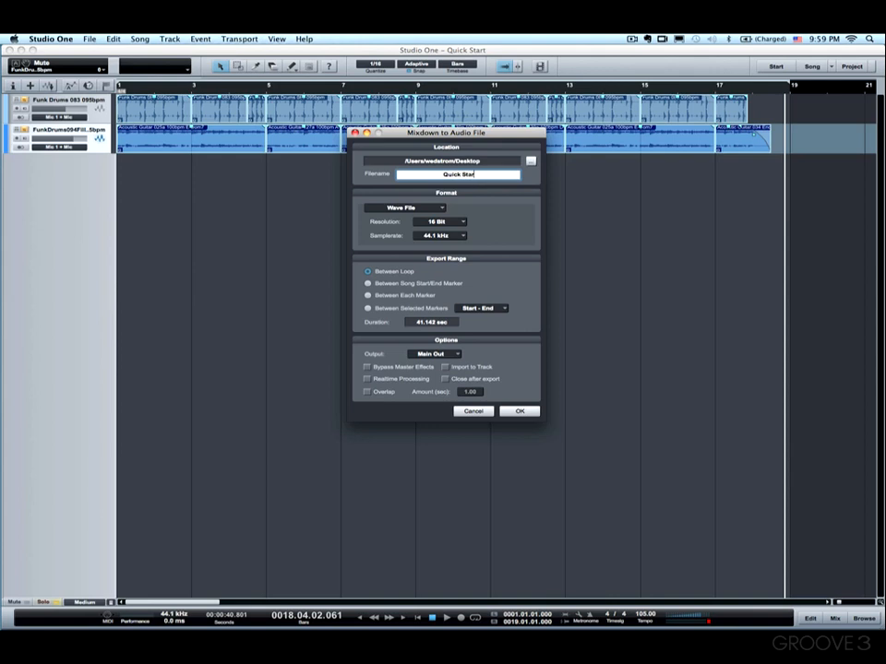
{"action": "type", "text": "es"}
{"action": "left_click", "coordinate": [395, 275]}
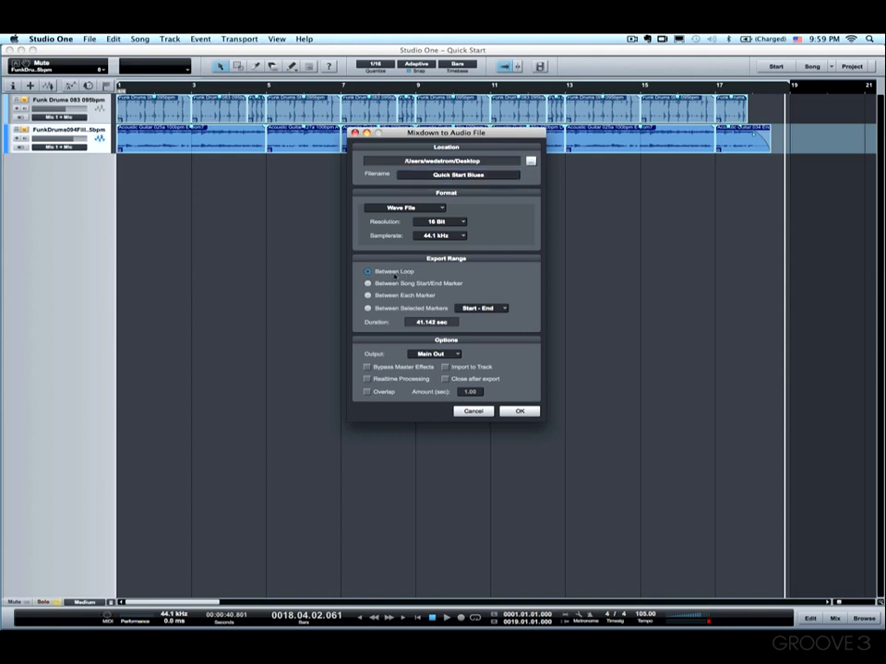
{"action": "left_click", "coordinate": [388, 276]}
{"action": "left_click", "coordinate": [520, 412]}
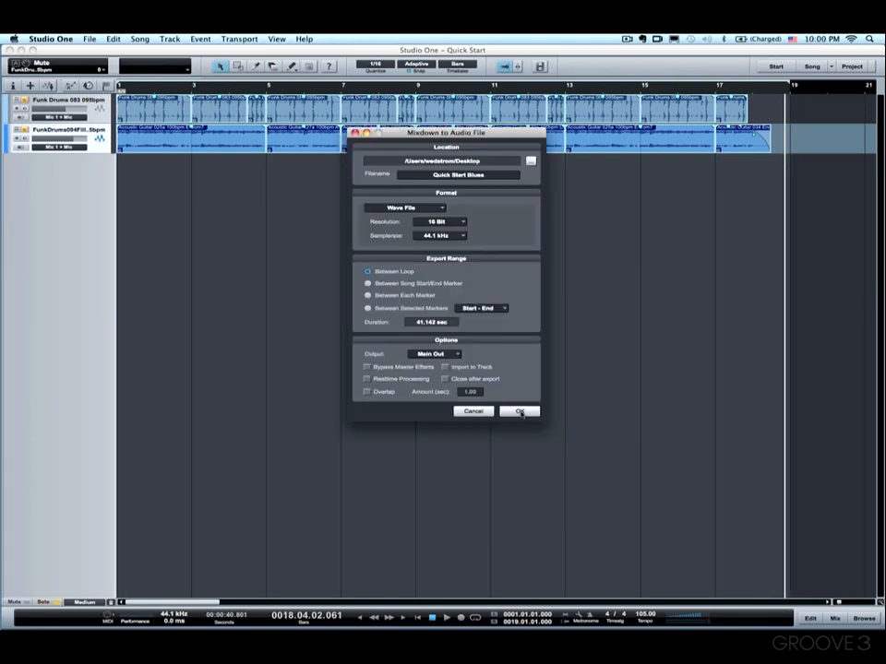
{"action": "left_click", "coordinate": [474, 412]}
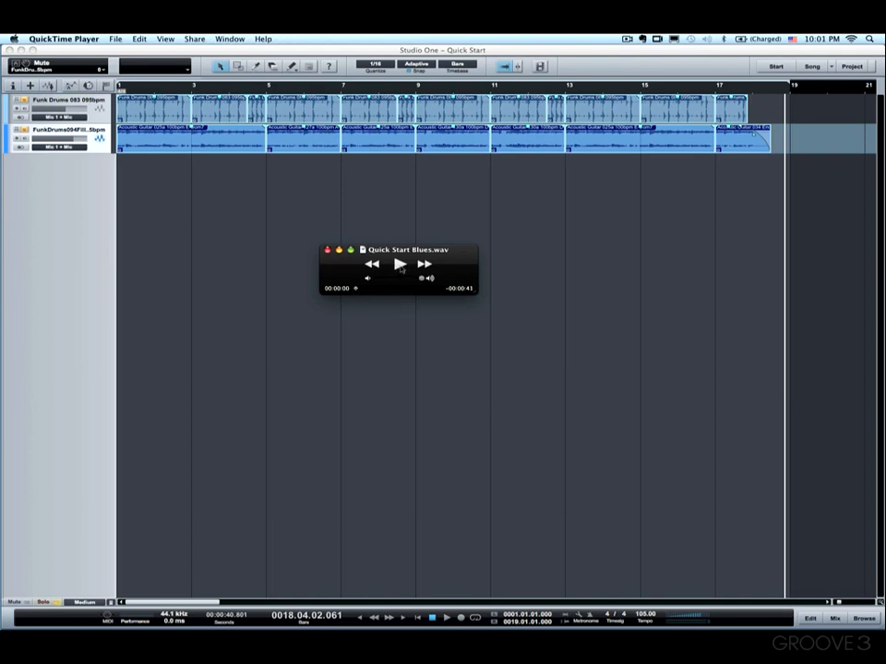
Step: Play the exported Quick Start Blues.wav in QuickTime Player
{"action": "left_click_drag", "start_coordinate": [396, 273], "coordinate": [419, 242]}
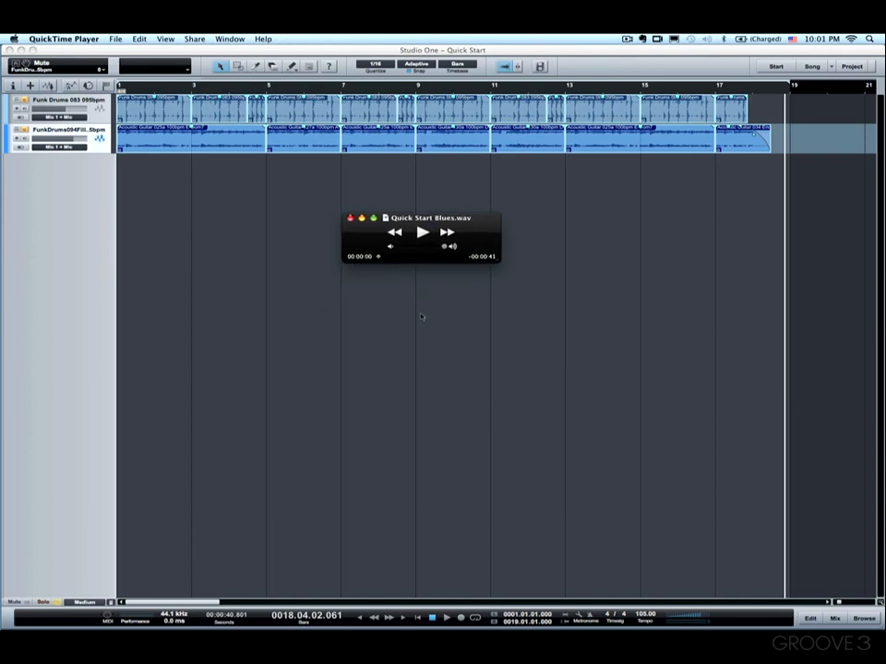
{"action": "mouse_move", "coordinate": [437, 223]}
{"action": "left_mouse_down"}
{"action": "mouse_move", "coordinate": [412, 207]}
{"action": "mouse_move", "coordinate": [431, 217]}
{"action": "mouse_move", "coordinate": [421, 228]}
{"action": "mouse_move", "coordinate": [437, 226]}
{"action": "left_mouse_up"}
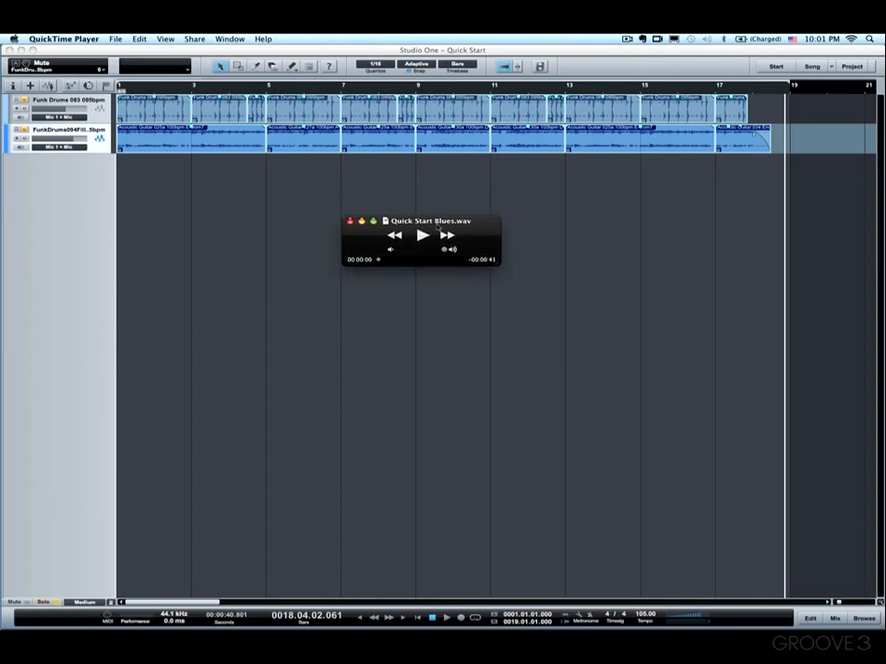
{"action": "left_click", "coordinate": [422, 236]}
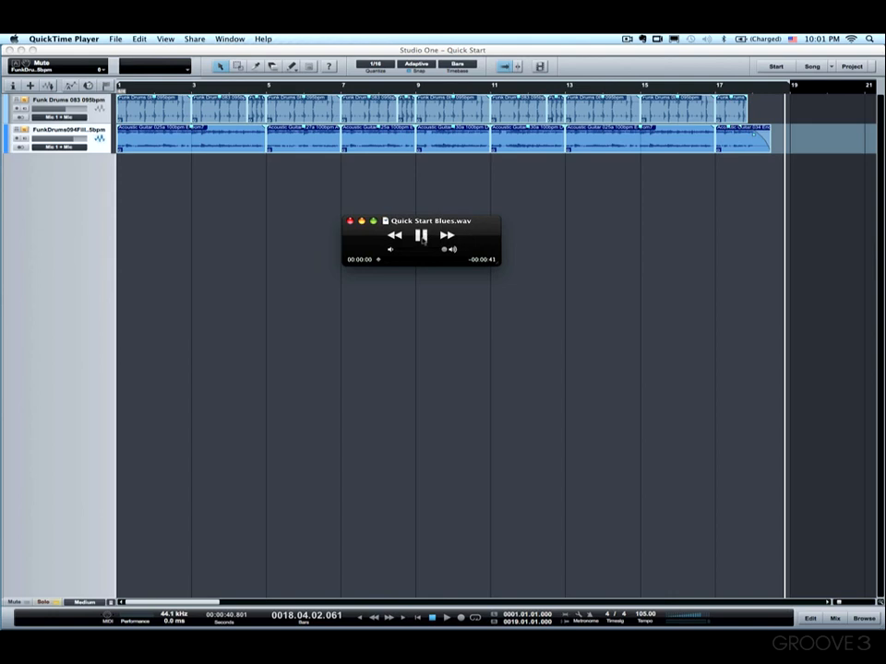